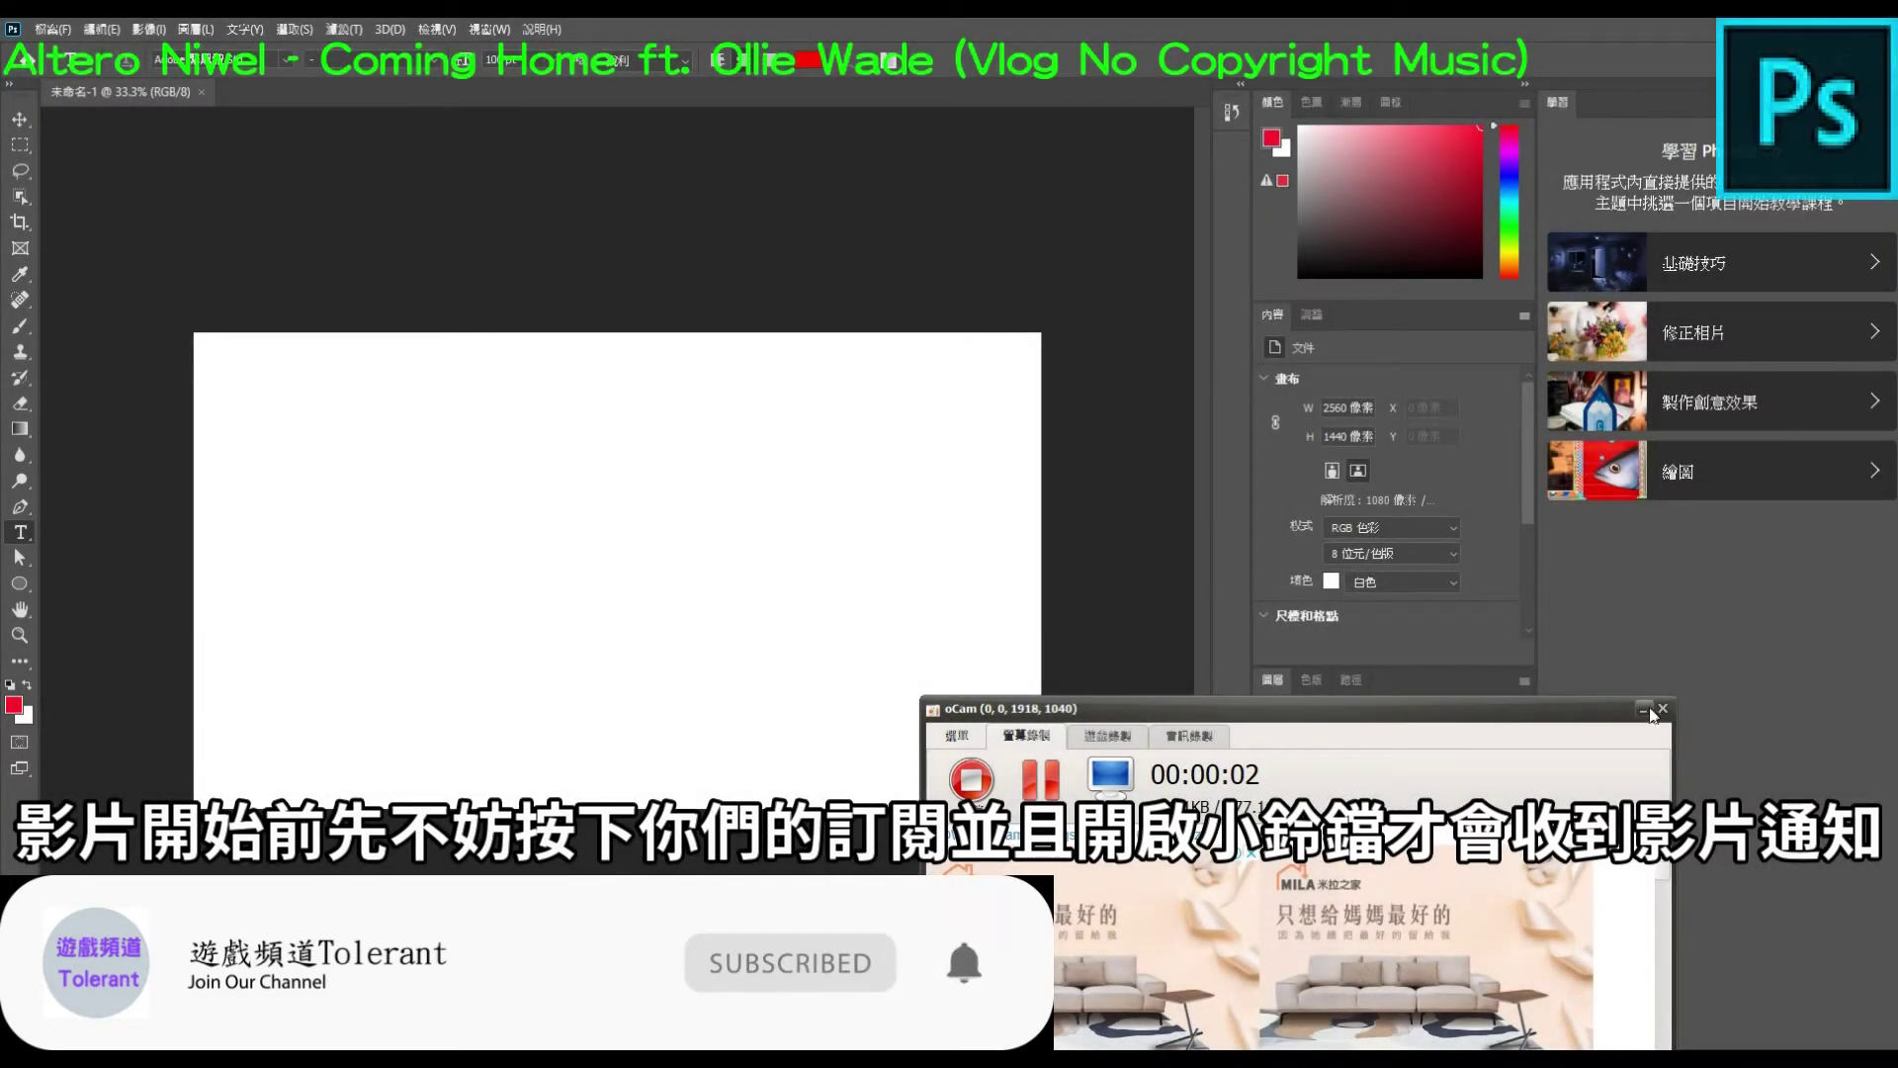
Step: Minimize the oCam recorder window so the canvas is unobstructed
click(1642, 708)
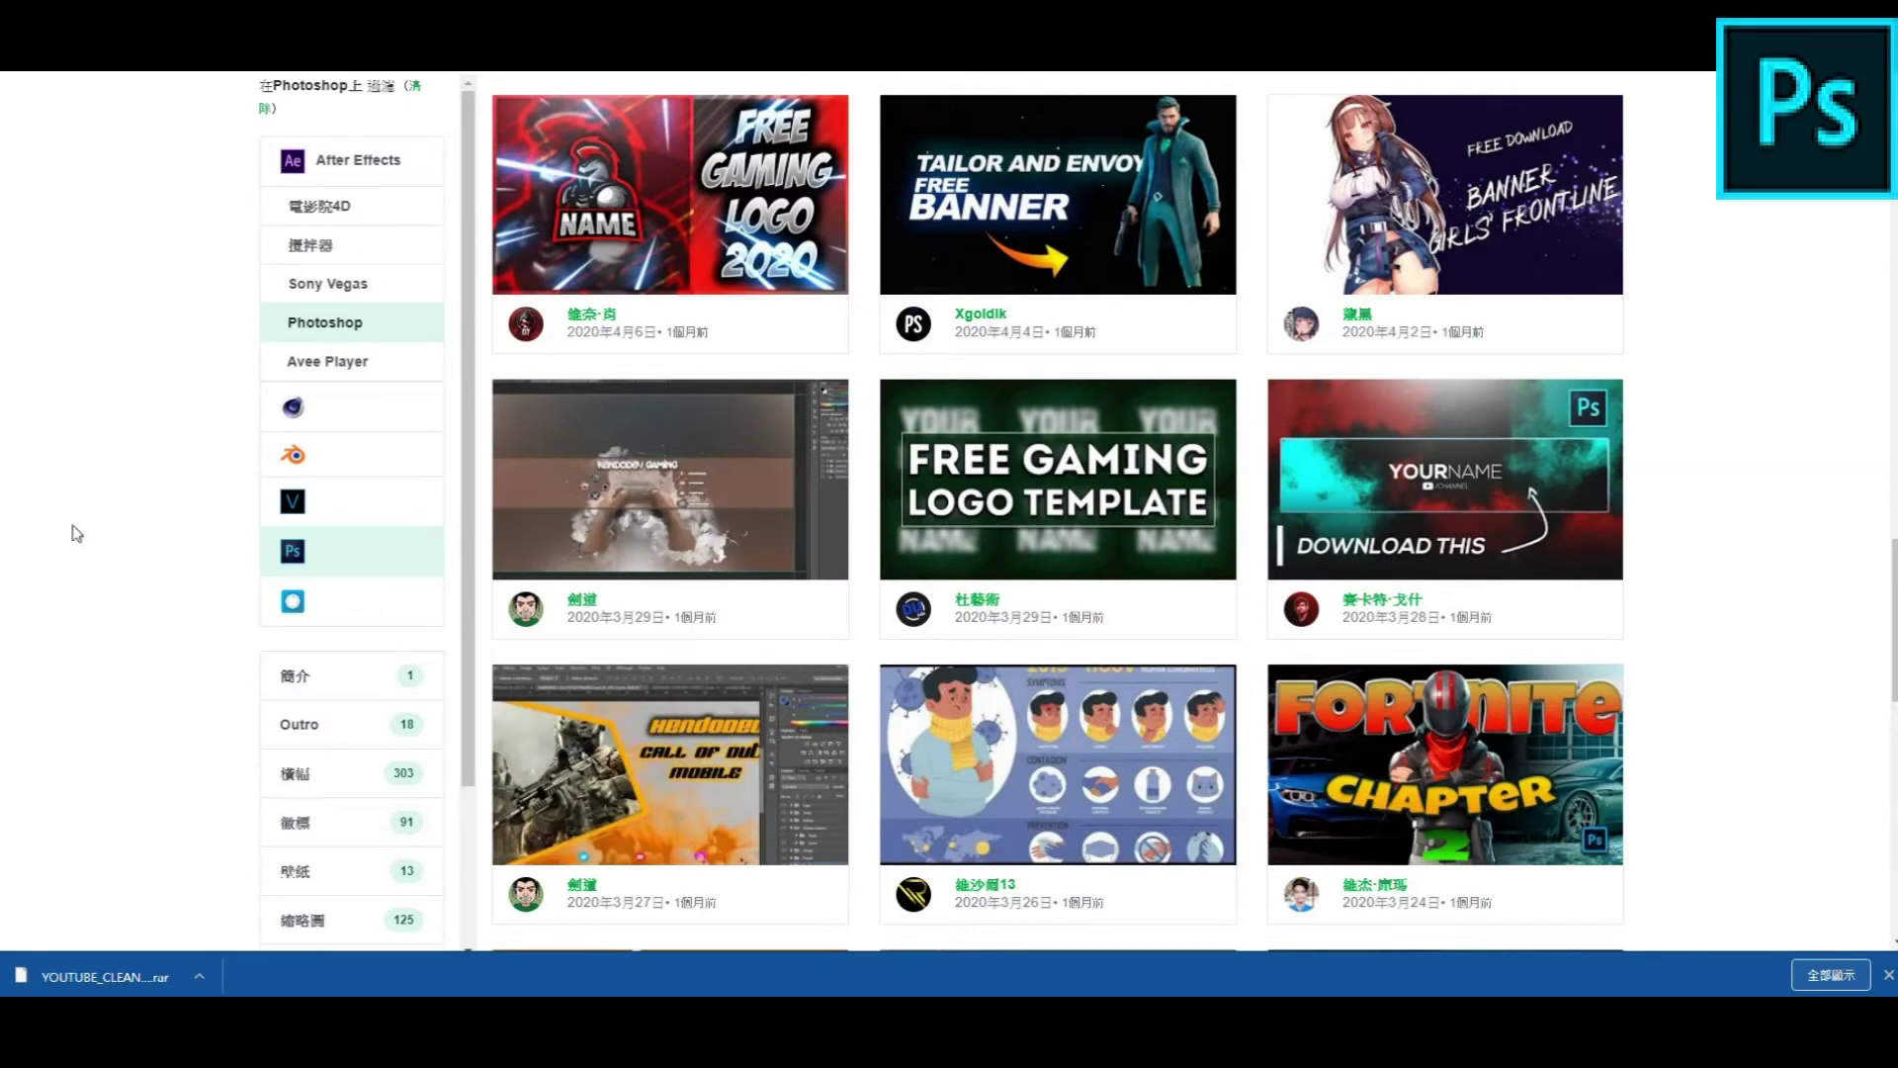
Step: Scroll back to the top of Velosofy's free Photoshop templates gallery
scroll(388, 596, up, 1)
scroll(494, 584, up, 4)
scroll(599, 560, up, 4)
scroll(599, 559, up, 8)
scroll(598, 559, up, 6)
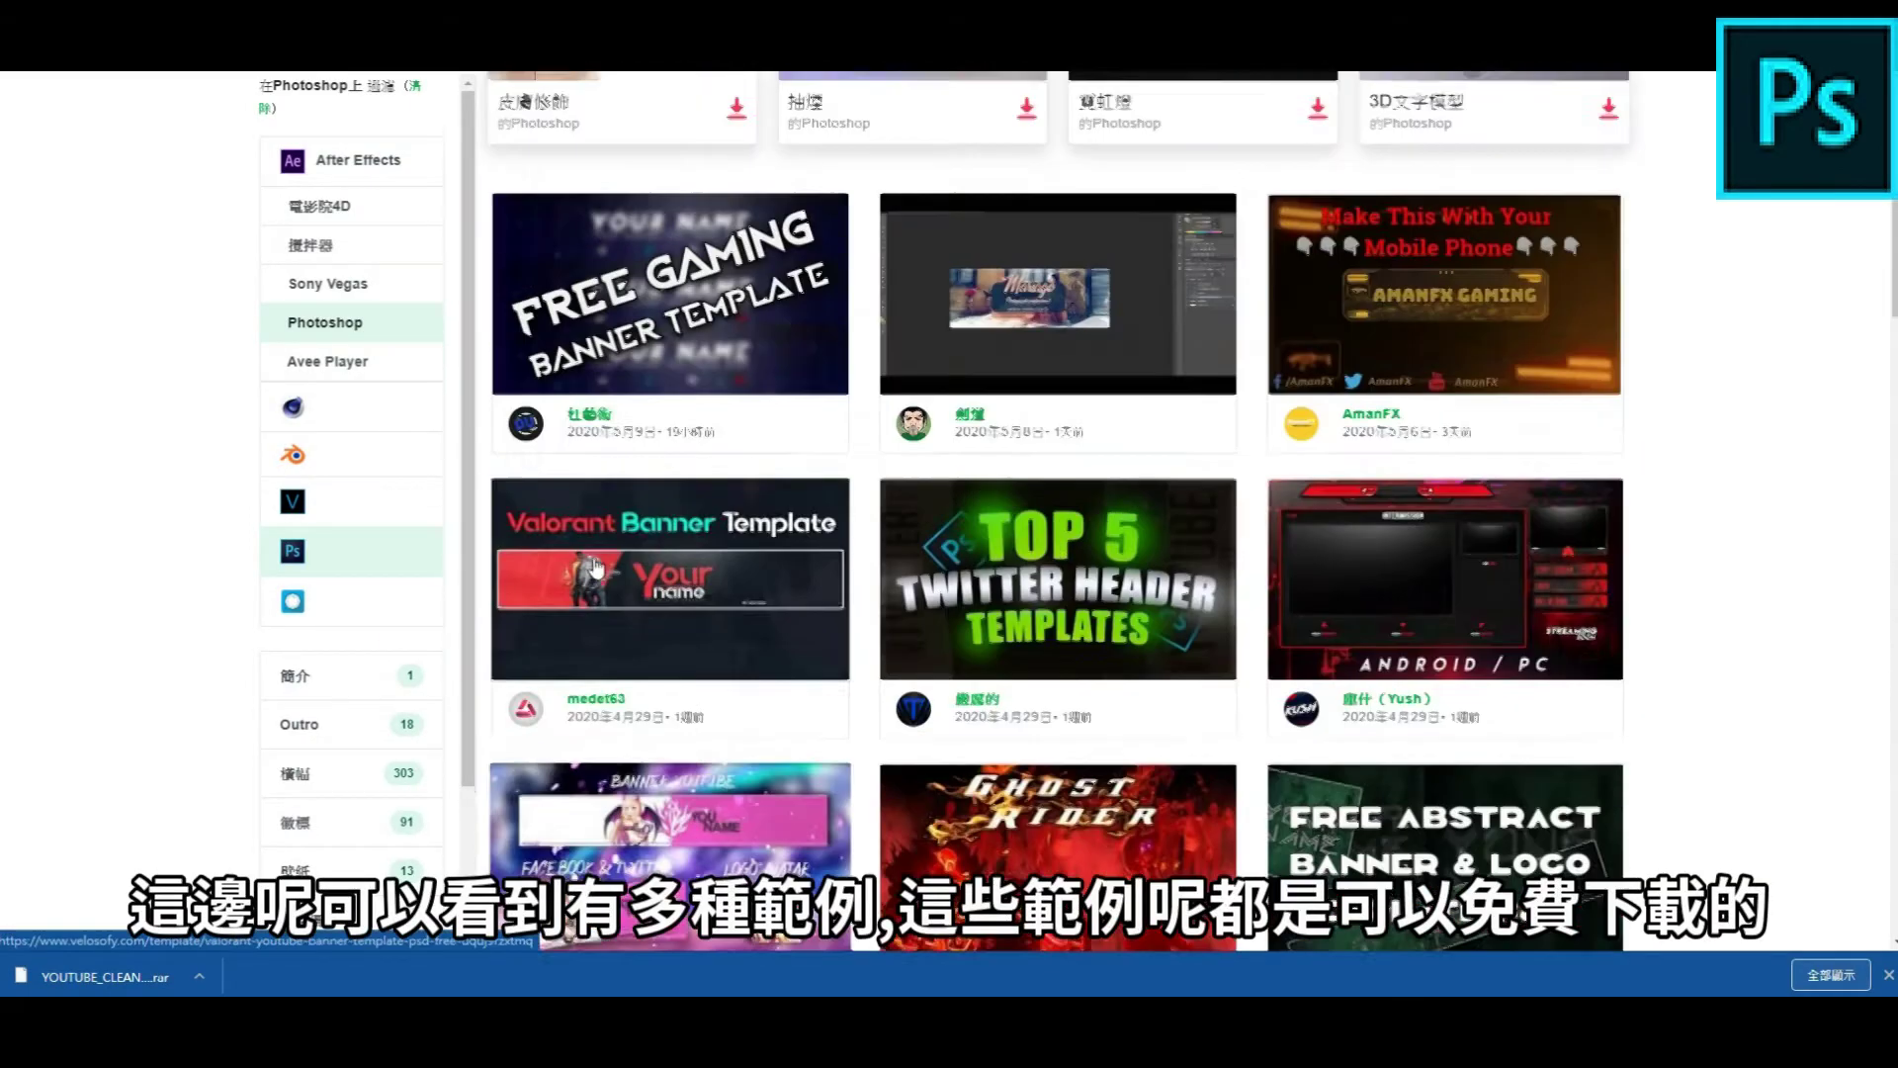
scroll(599, 560, up, 4)
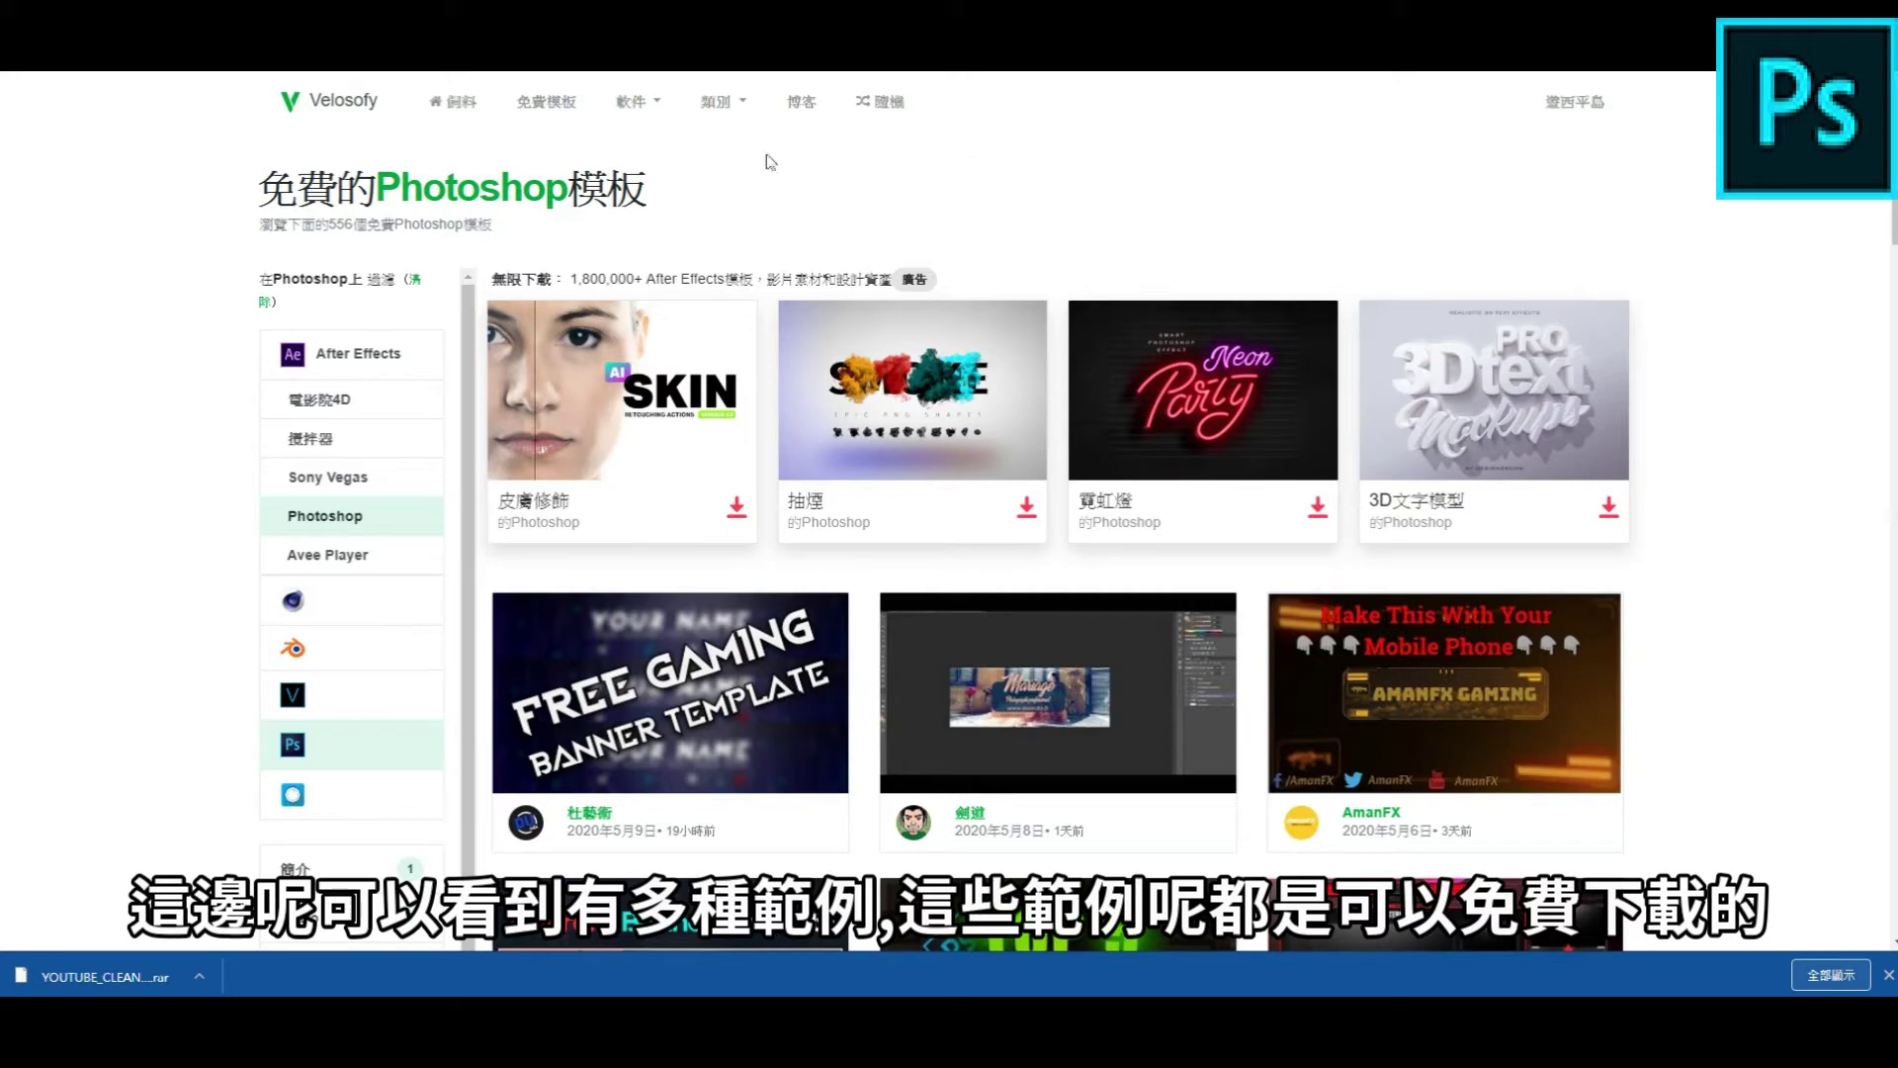
Step: Filter Velosofy's template gallery to show only Photoshop templates
scroll(286, 426, down, 2)
scroll(336, 393, up, 1)
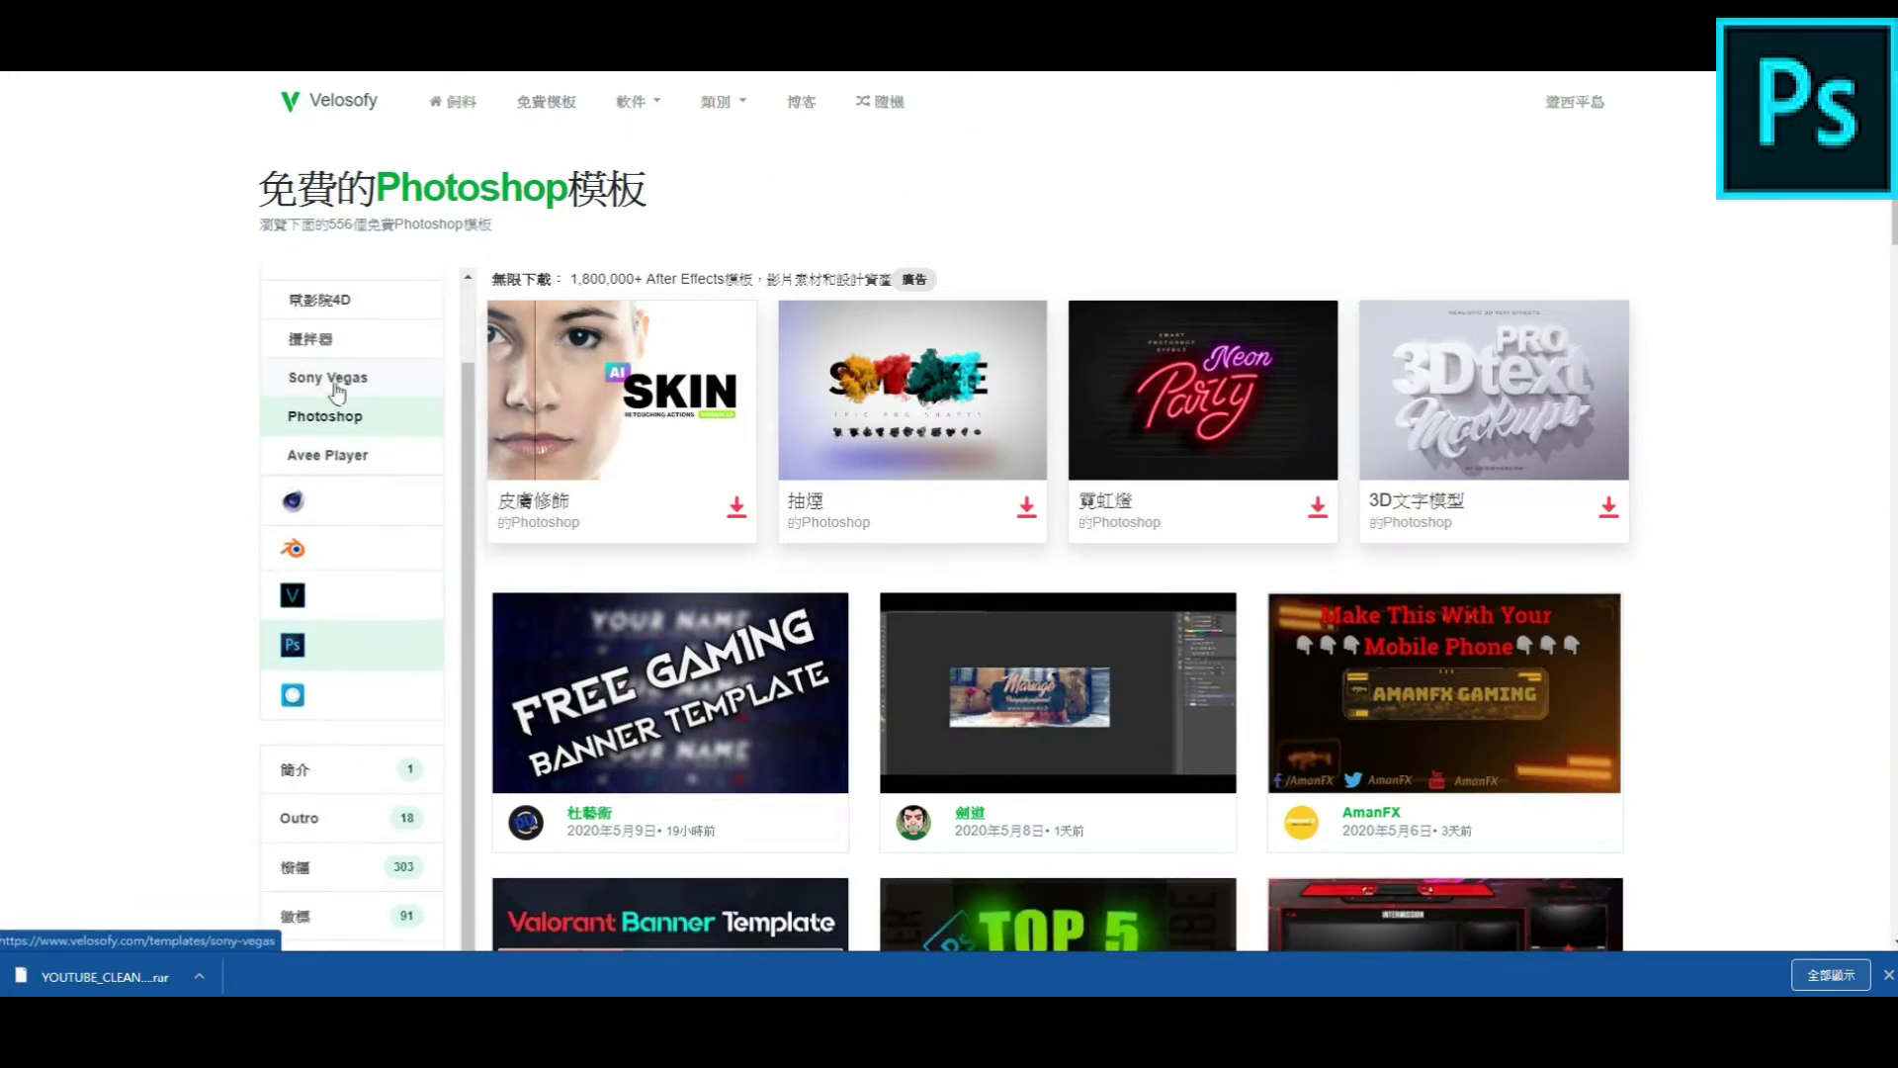
scroll(336, 393, up, 1)
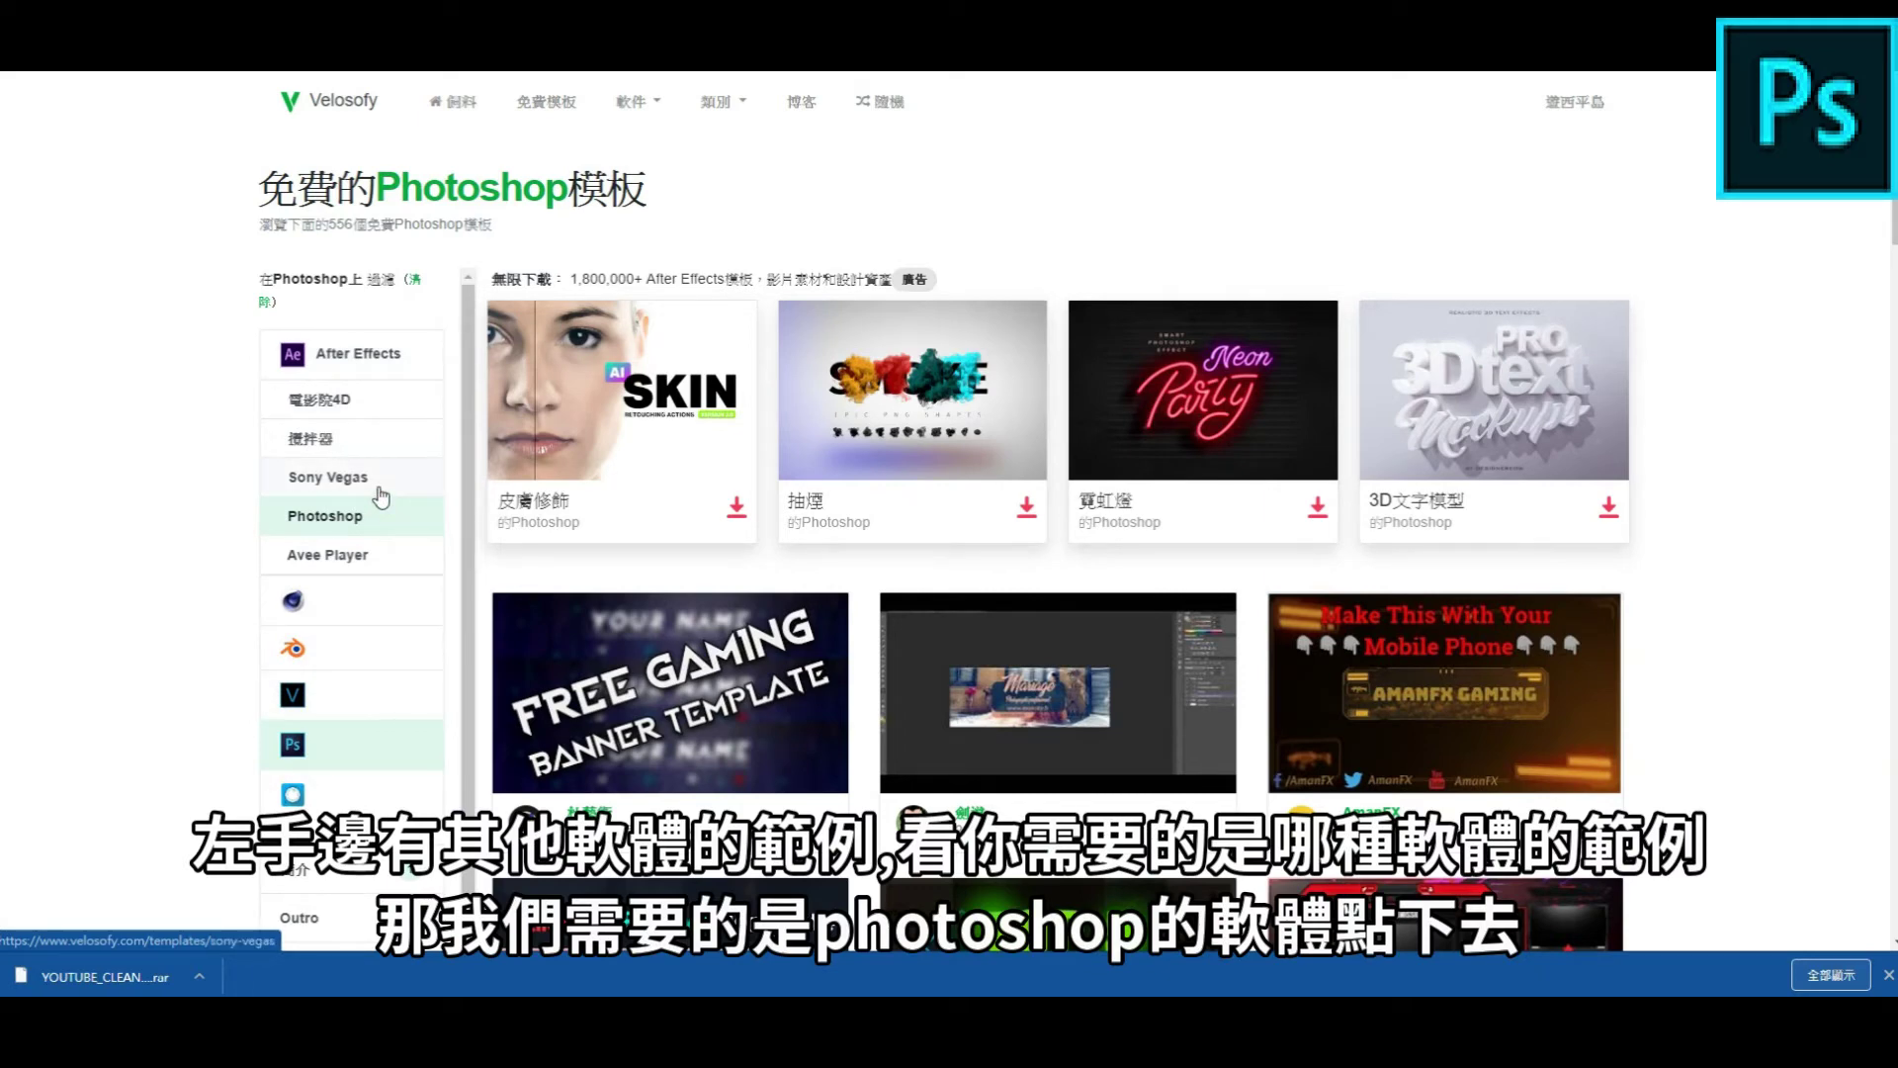
scroll(381, 495, down, 2)
scroll(1006, 570, down, 2)
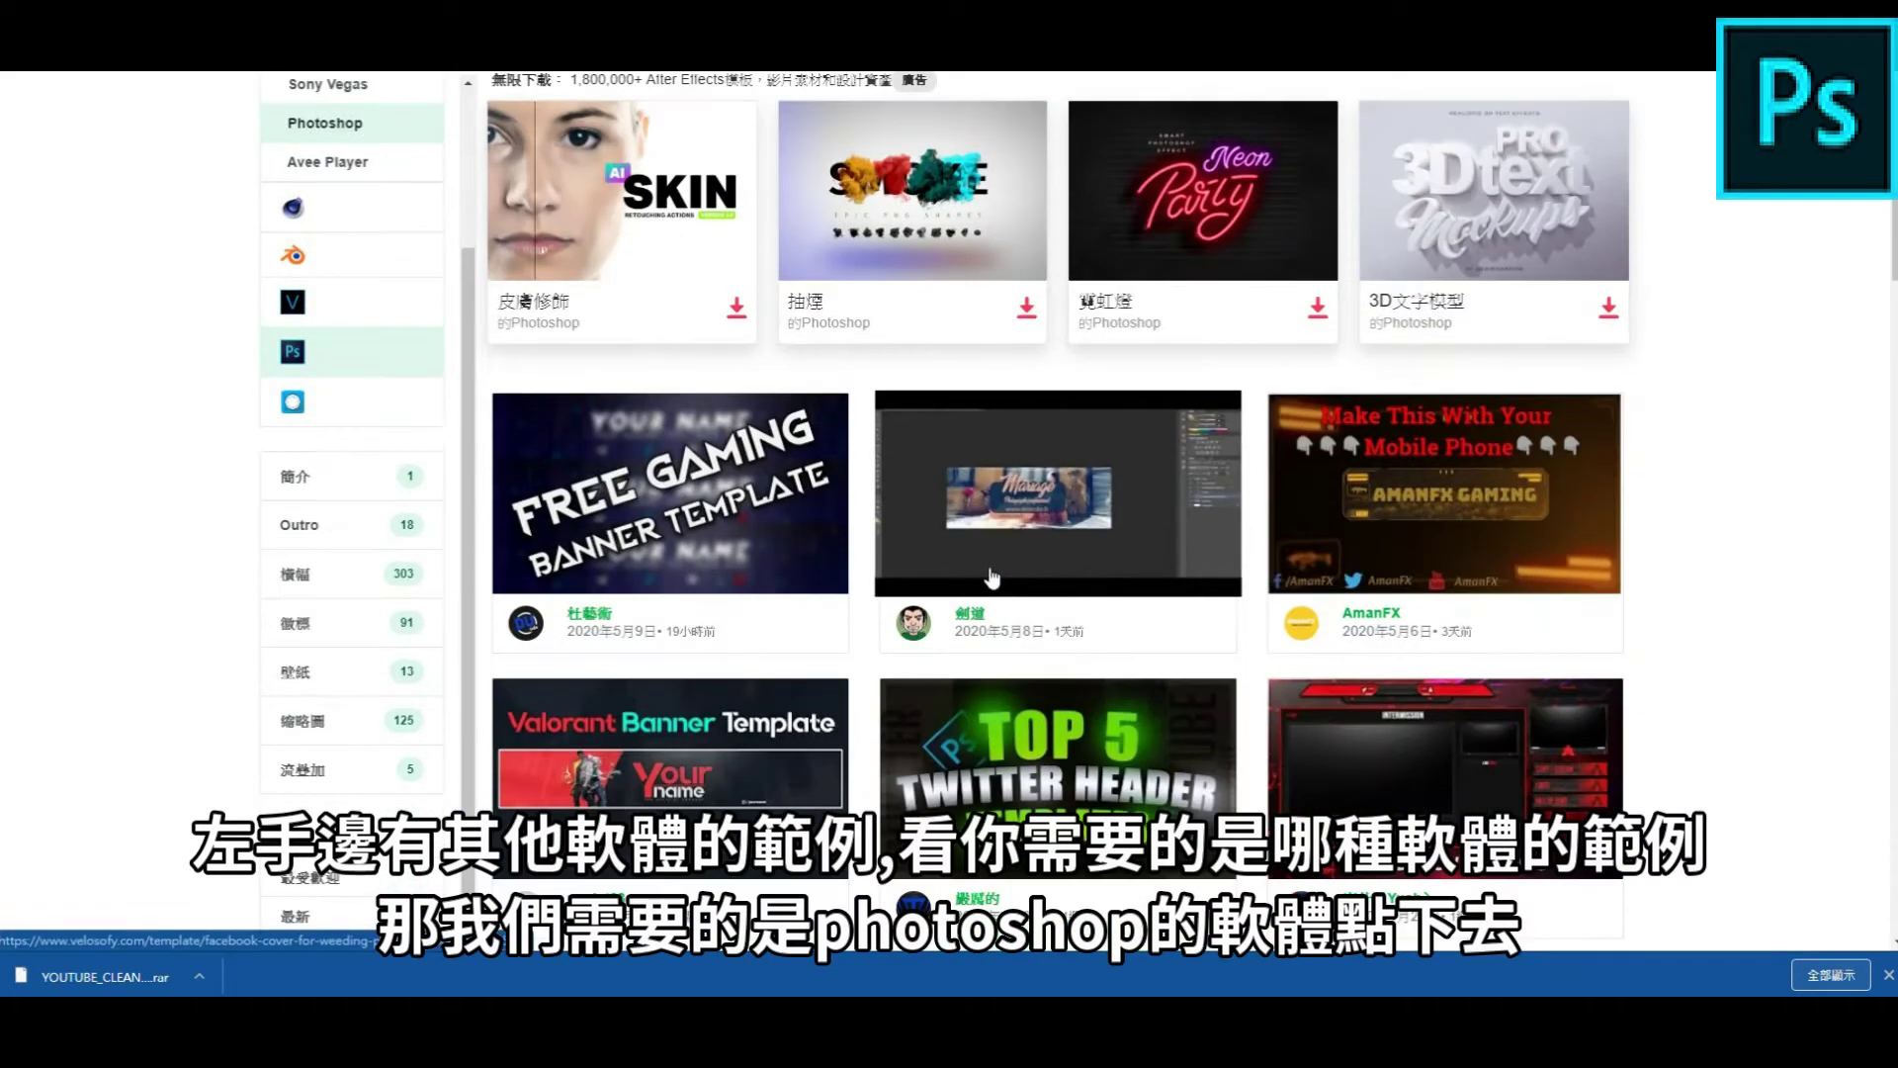
scroll(313, 455, up, 1)
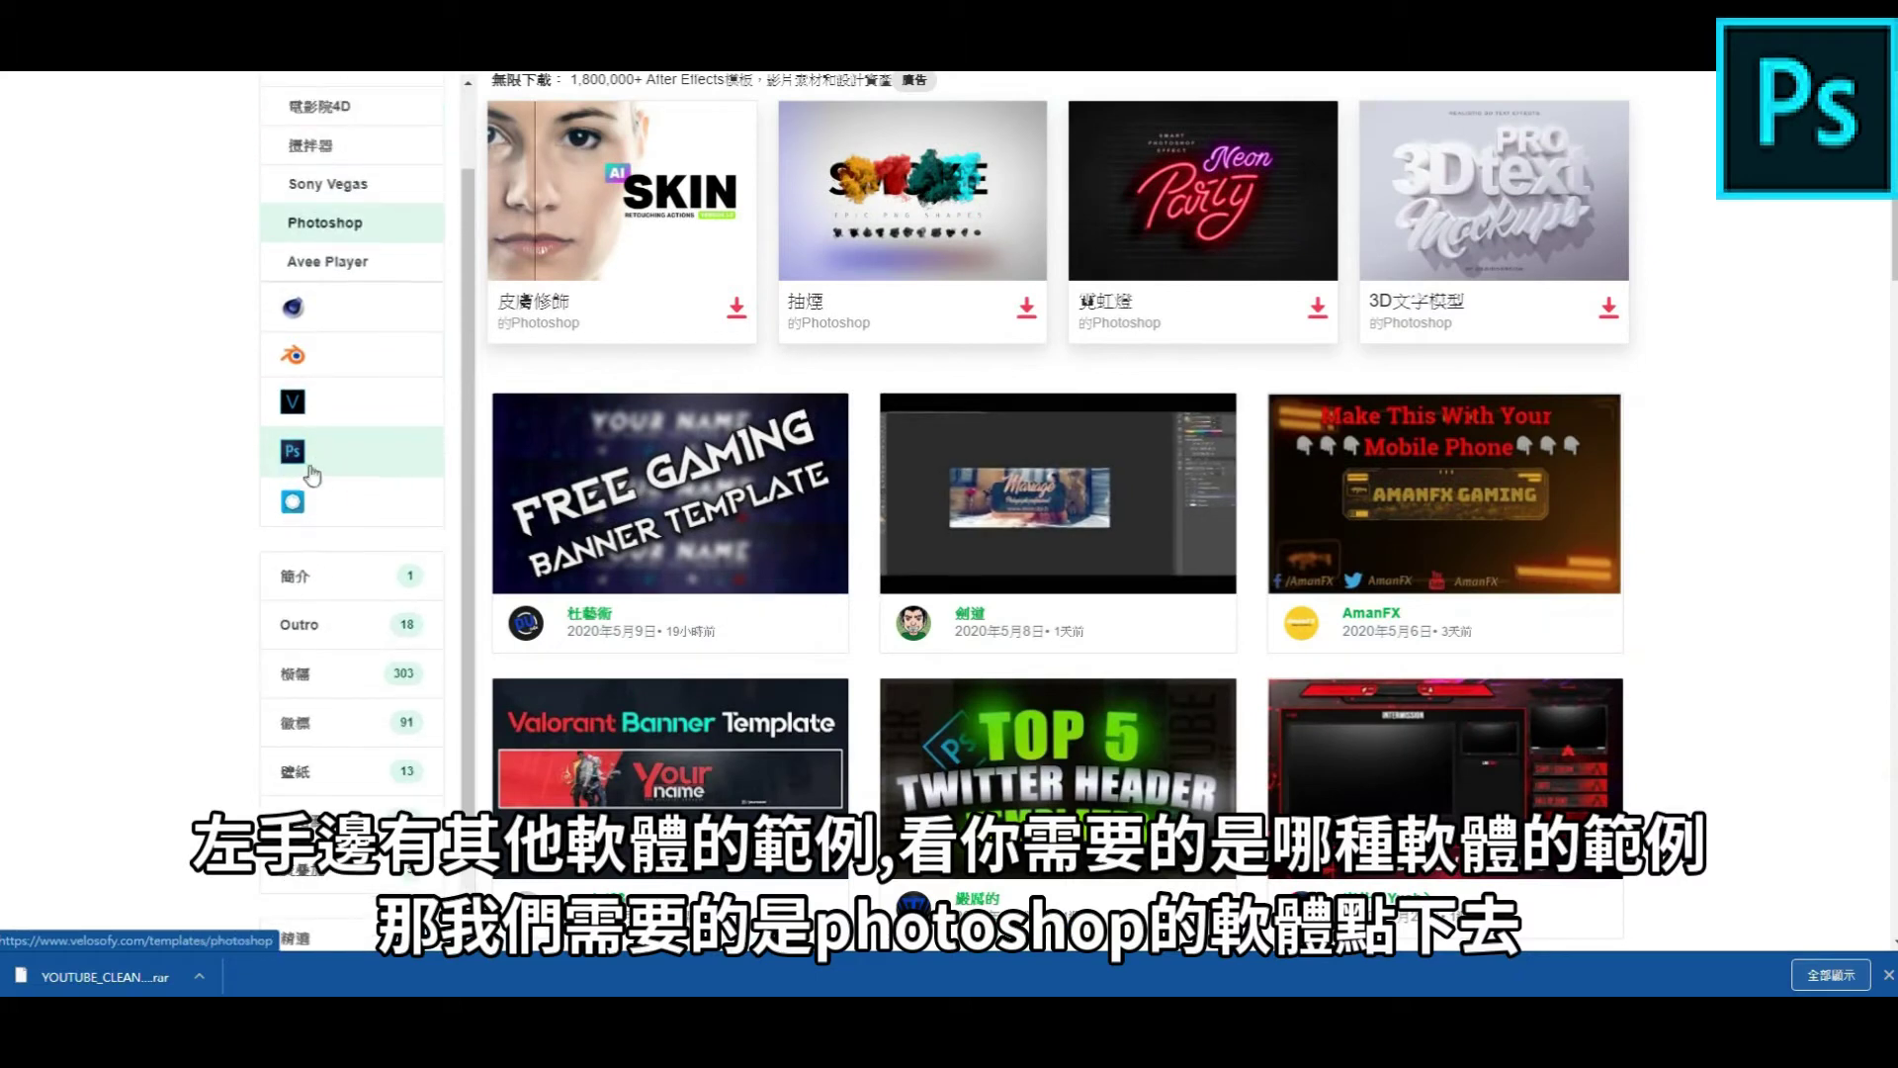
click(310, 460)
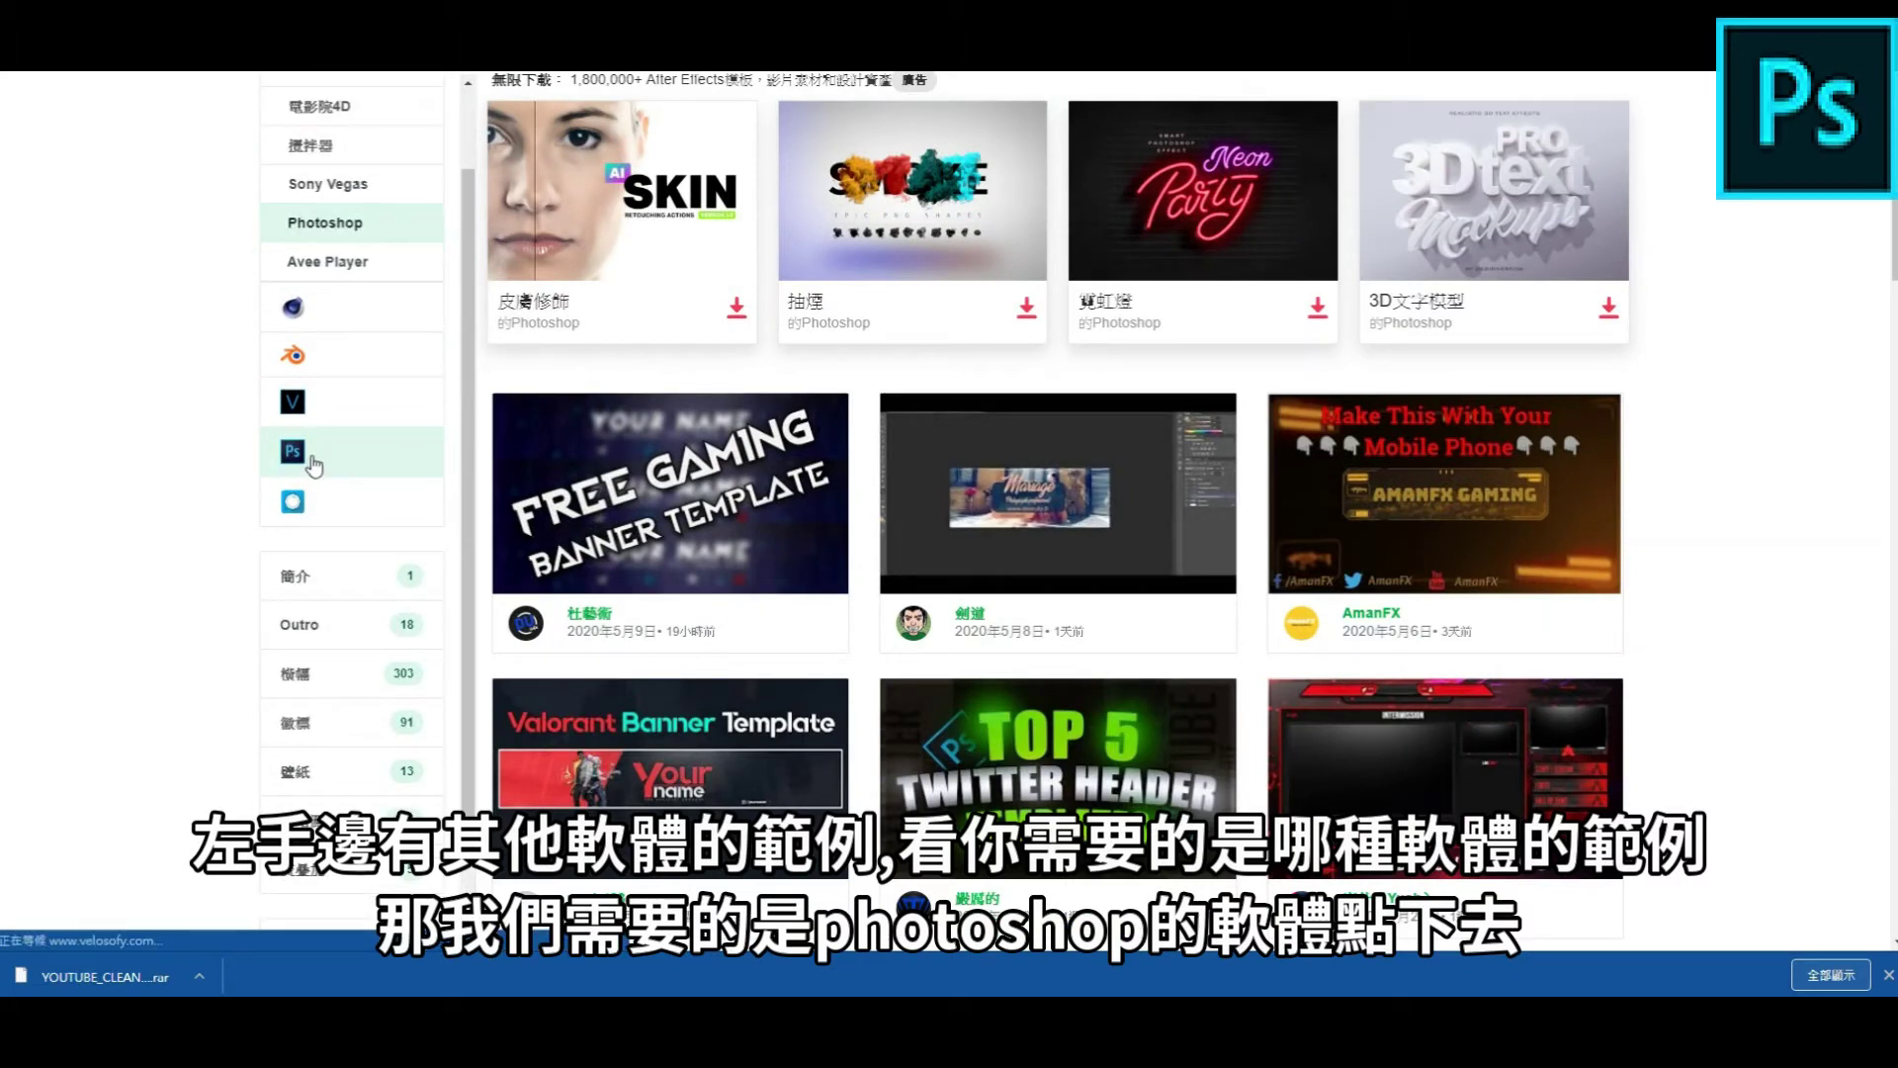
Step: Scroll down and open the red-and-cyan smoke YouTube banner template
scroll(1002, 445, down, 4)
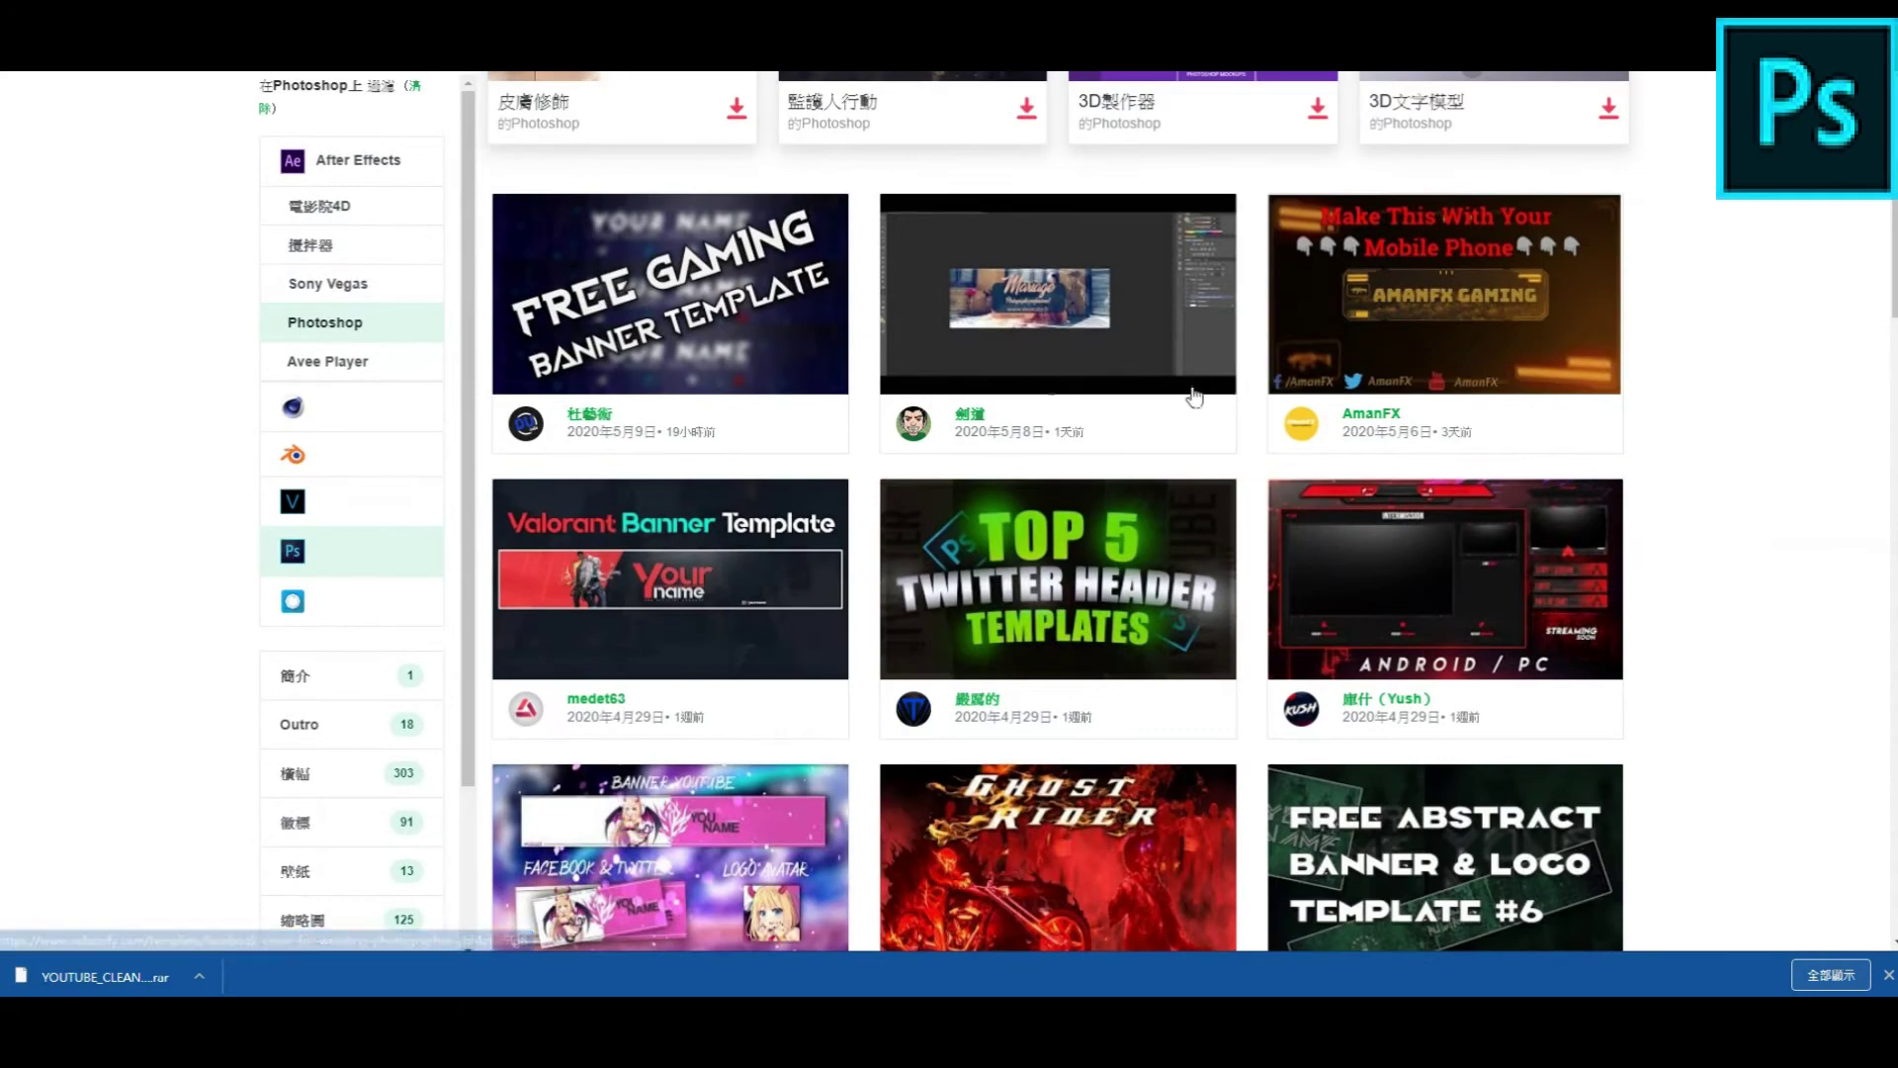
scroll(1121, 471, down, 3)
scroll(1120, 471, down, 5)
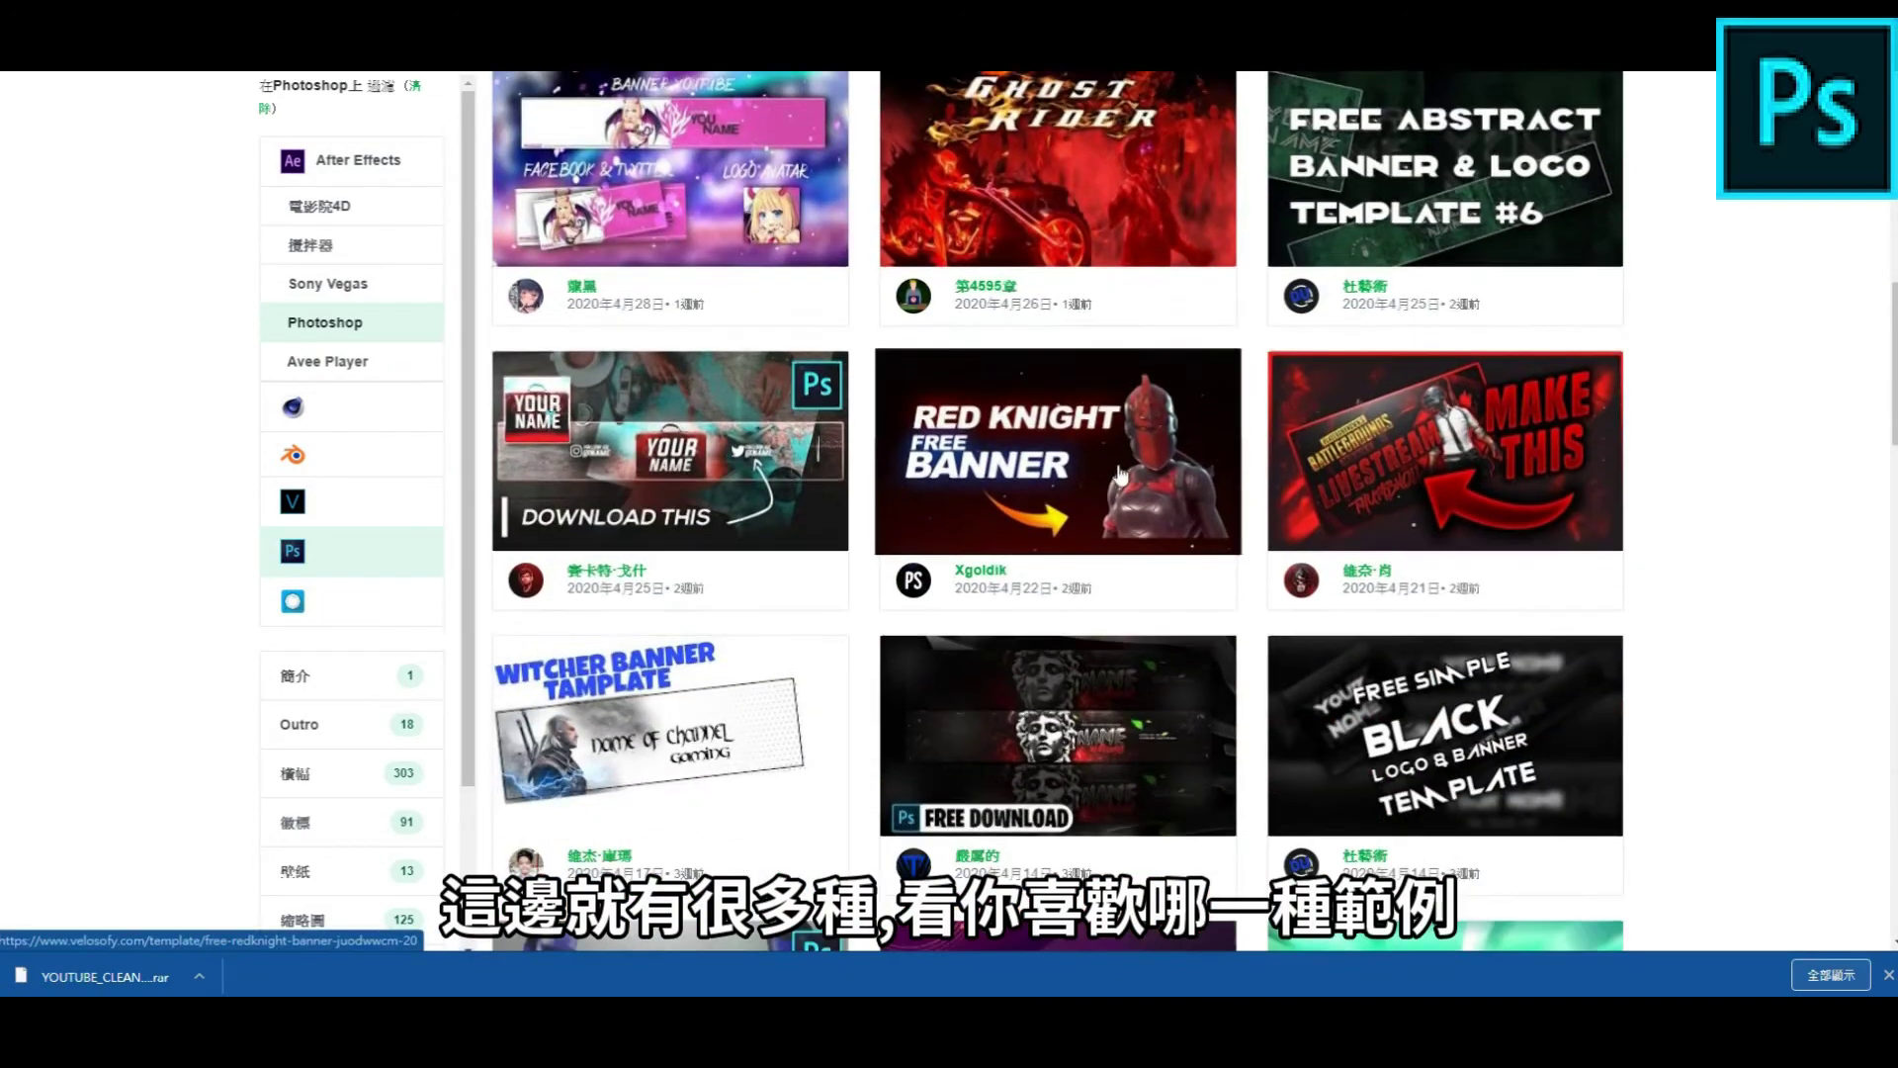
scroll(1117, 483, down, 3)
scroll(1115, 483, down, 4)
scroll(1167, 445, down, 4)
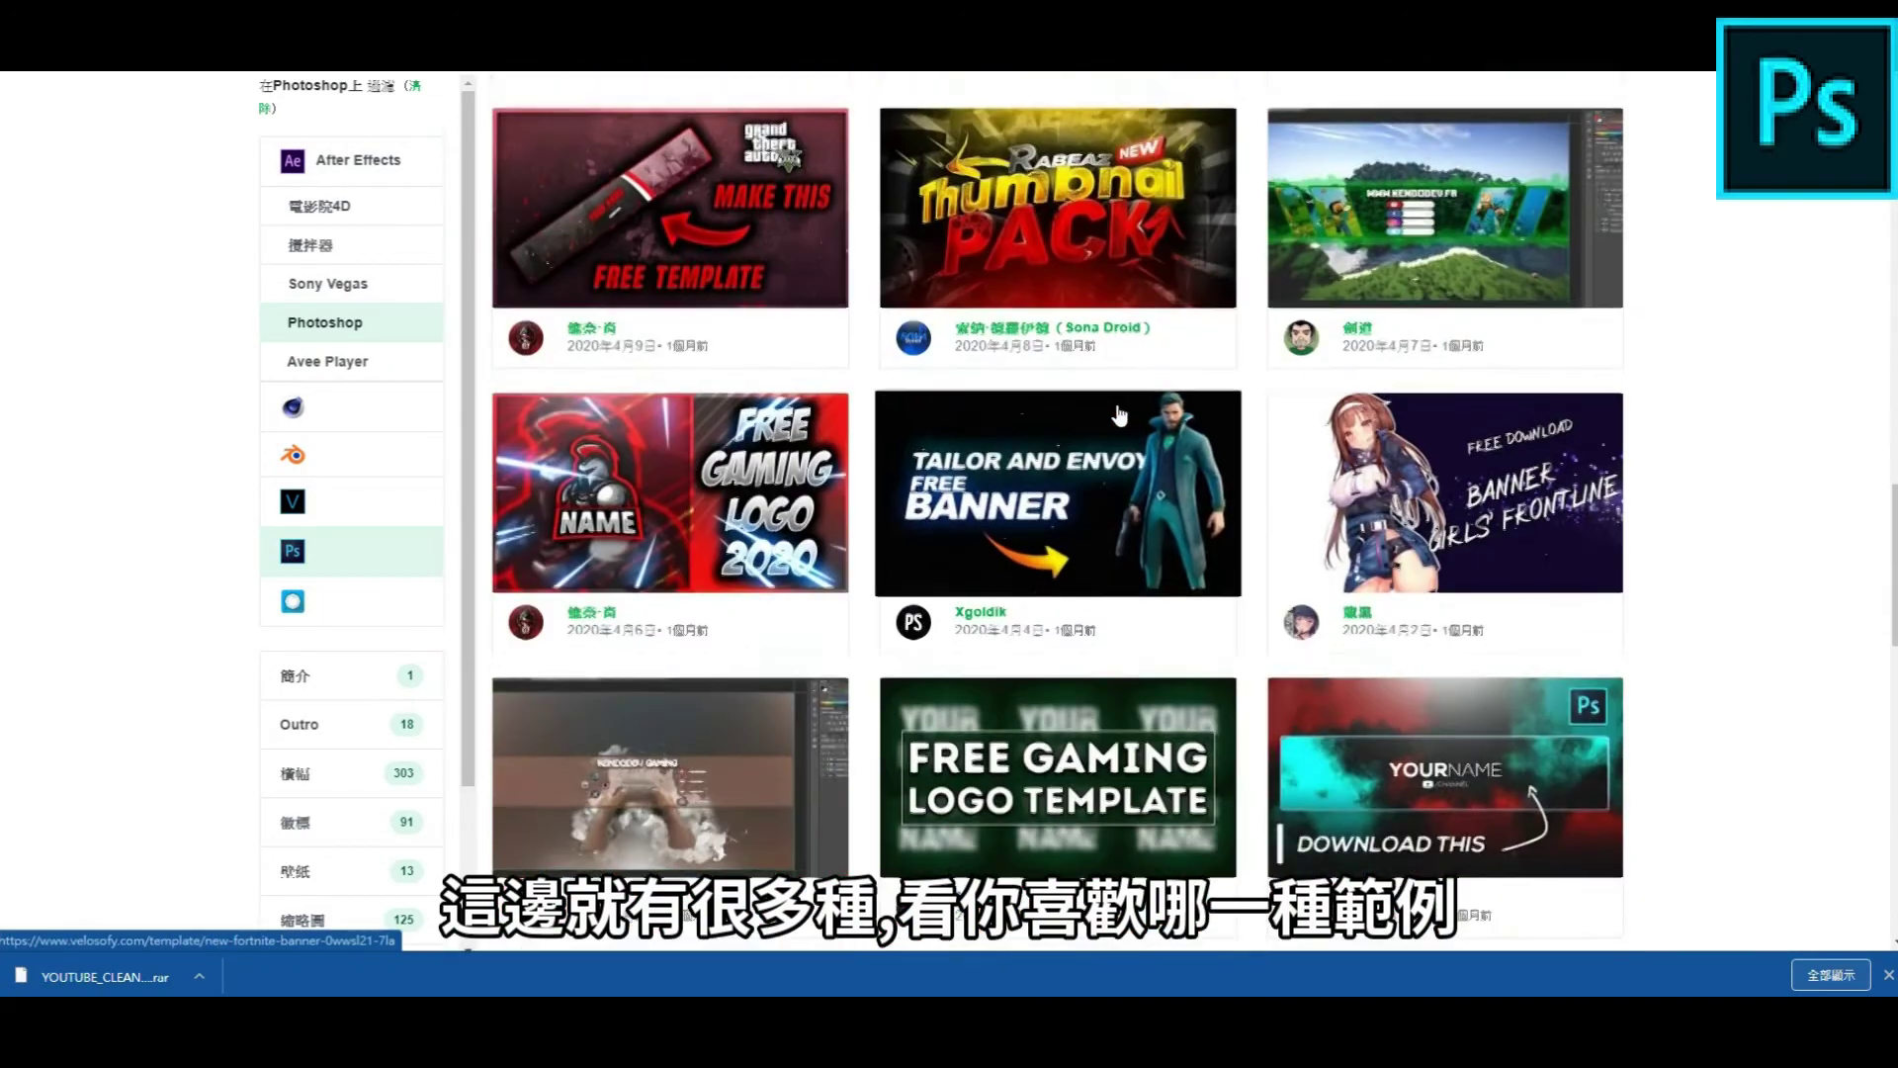
scroll(1226, 396, down, 3)
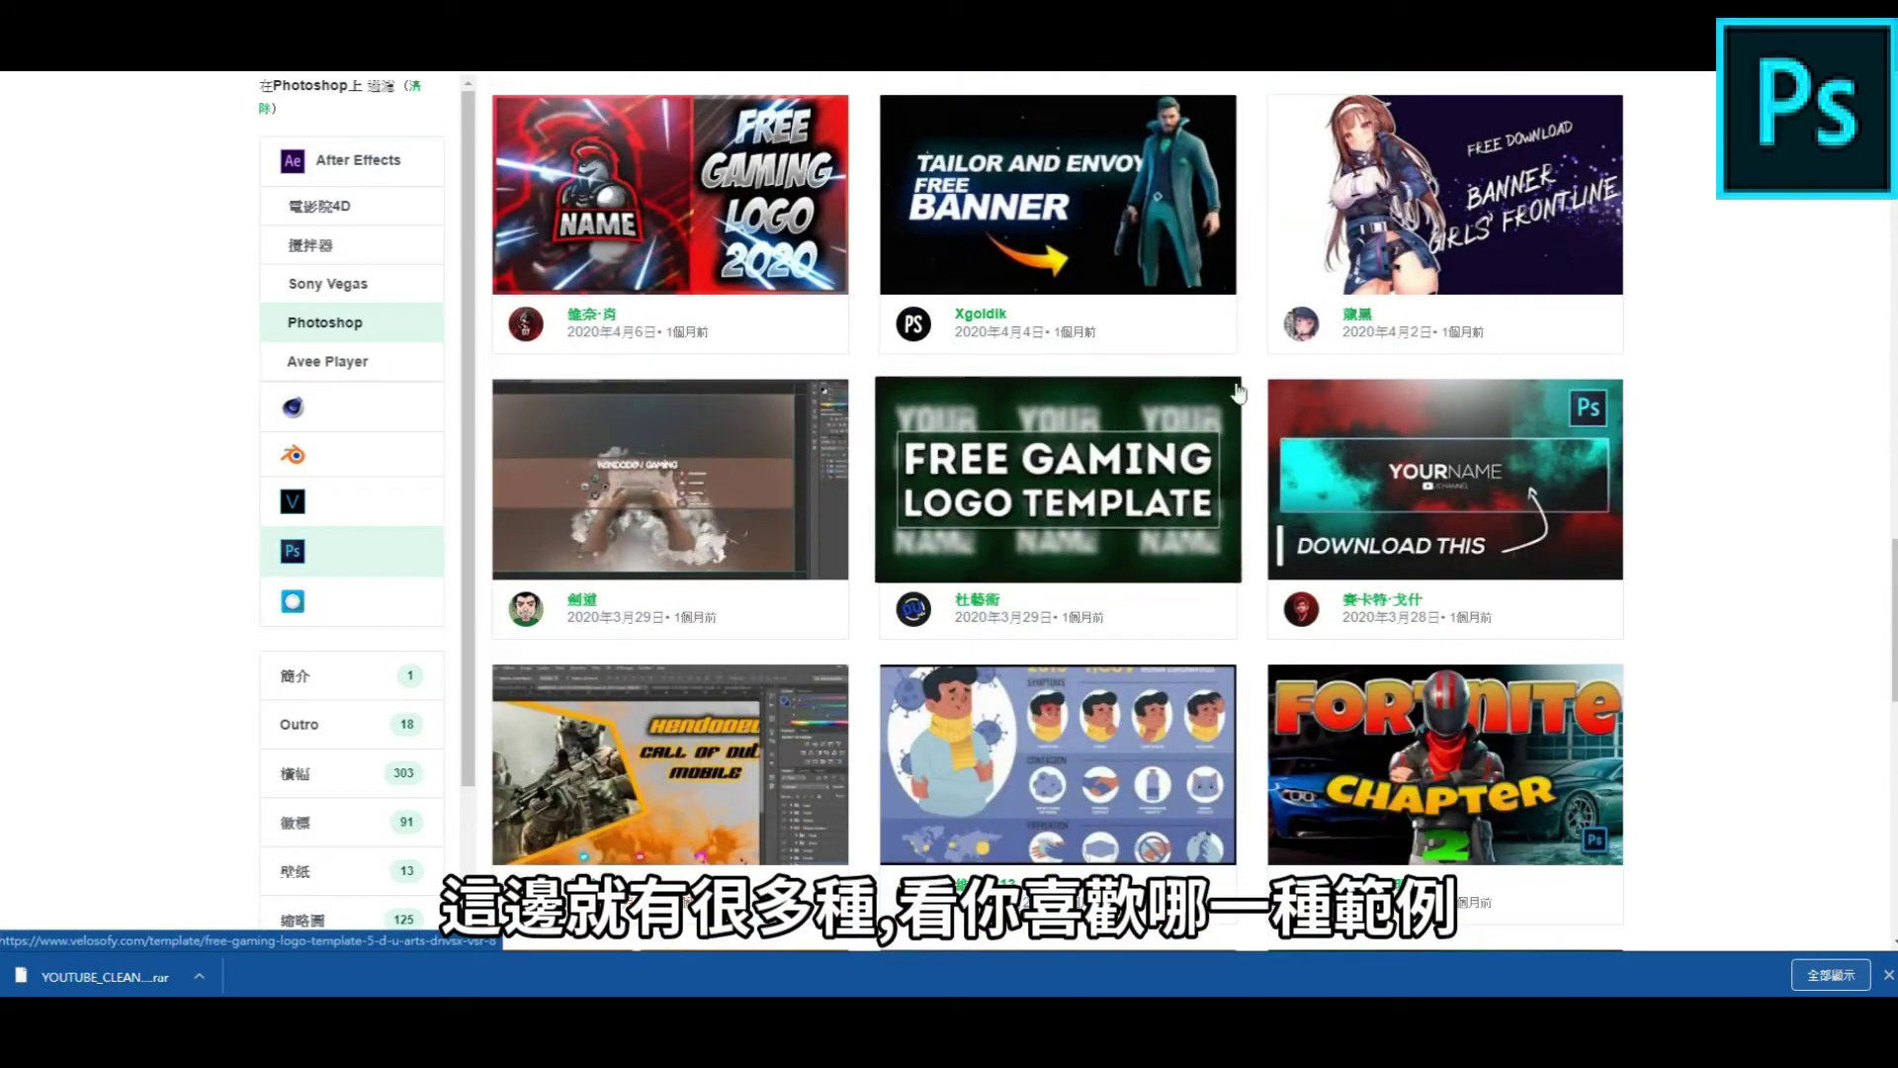
click(1385, 455)
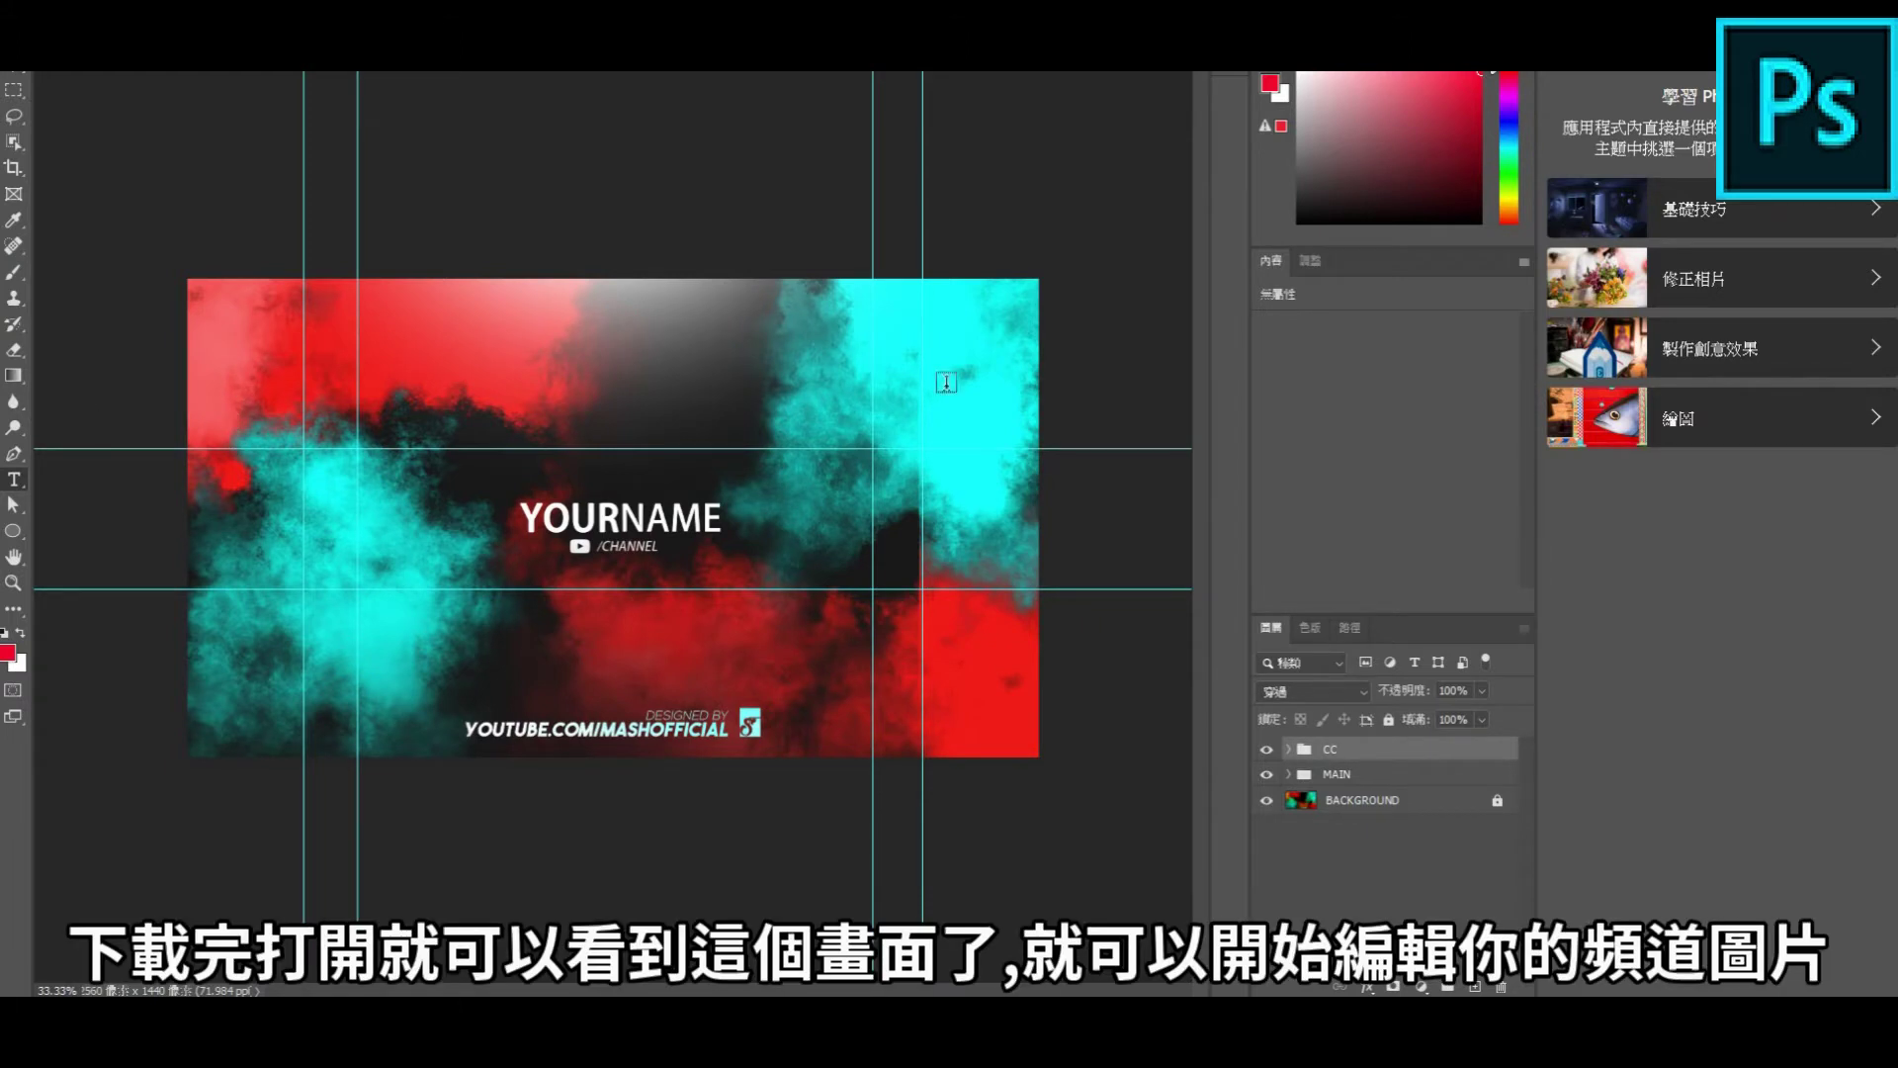
Step: Replace the YOURNAME channel title with 遊戲頻道Tolerant
click(664, 524)
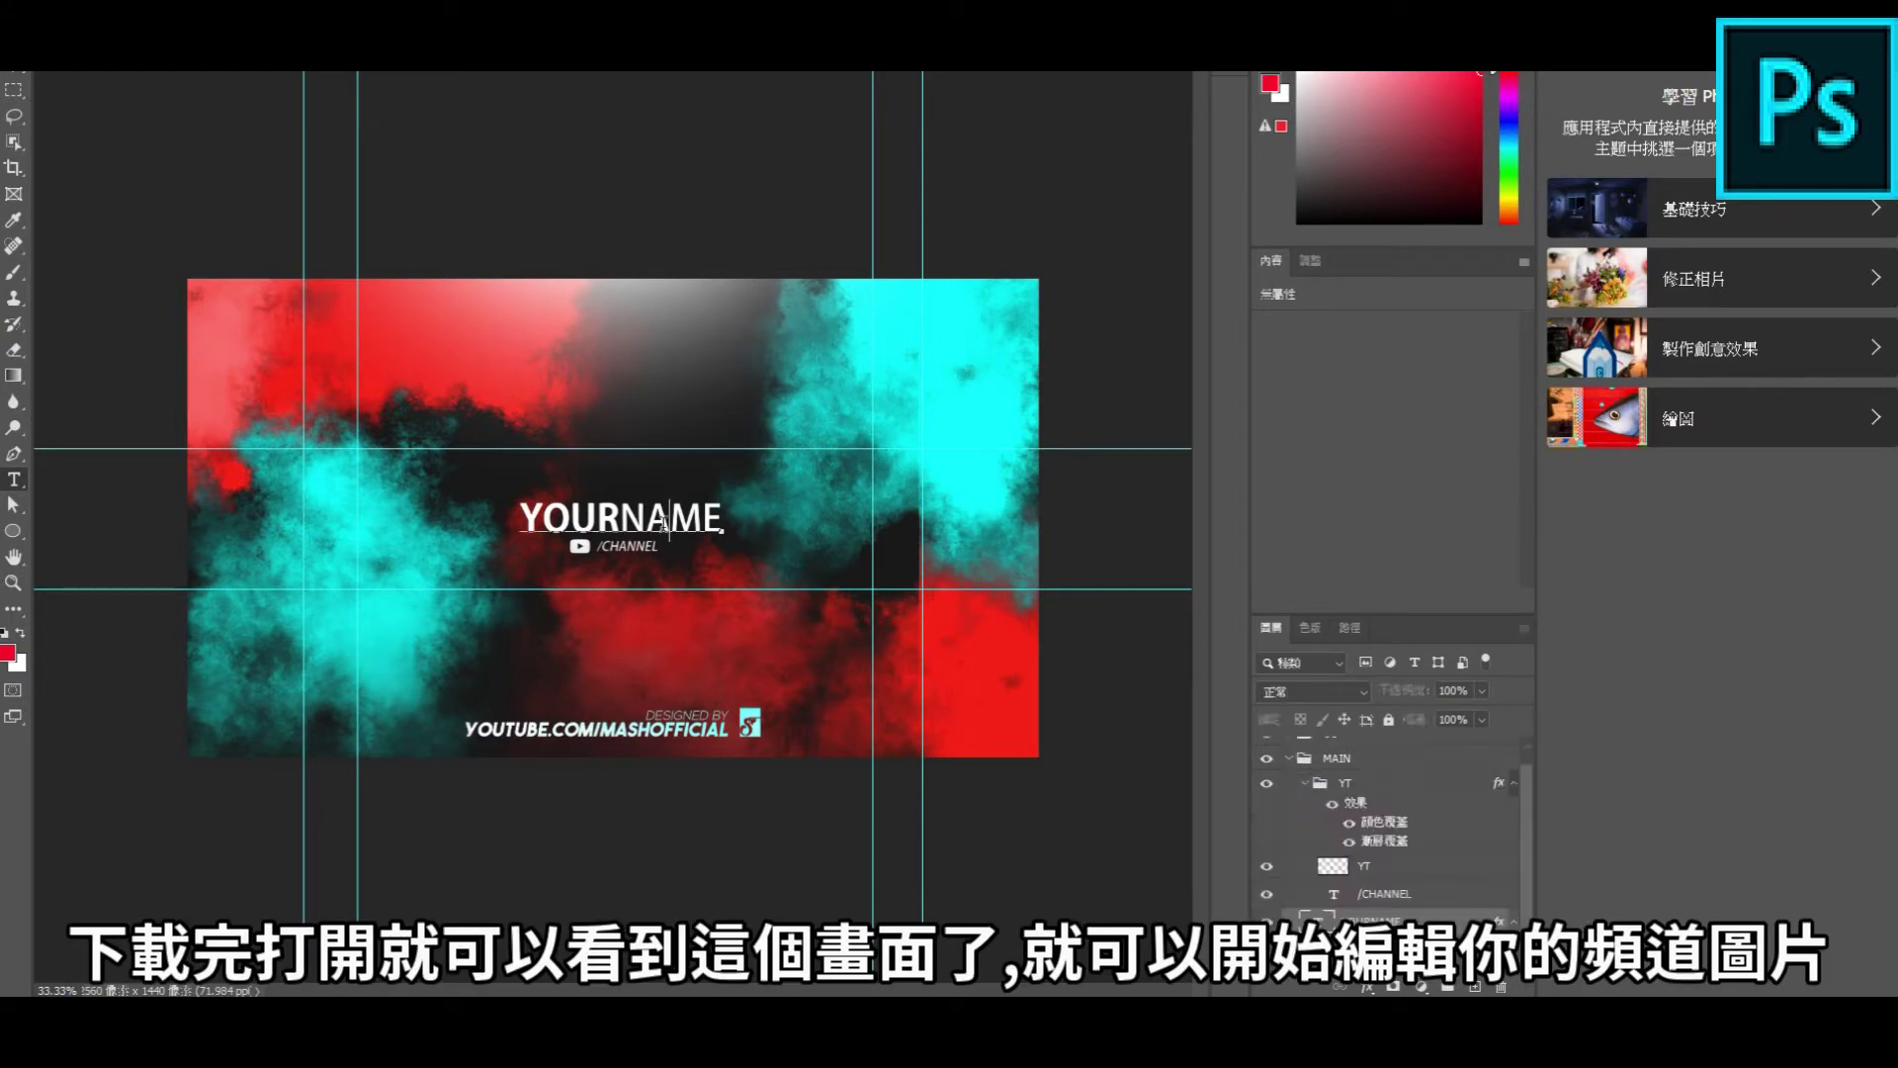
double_click(662, 519)
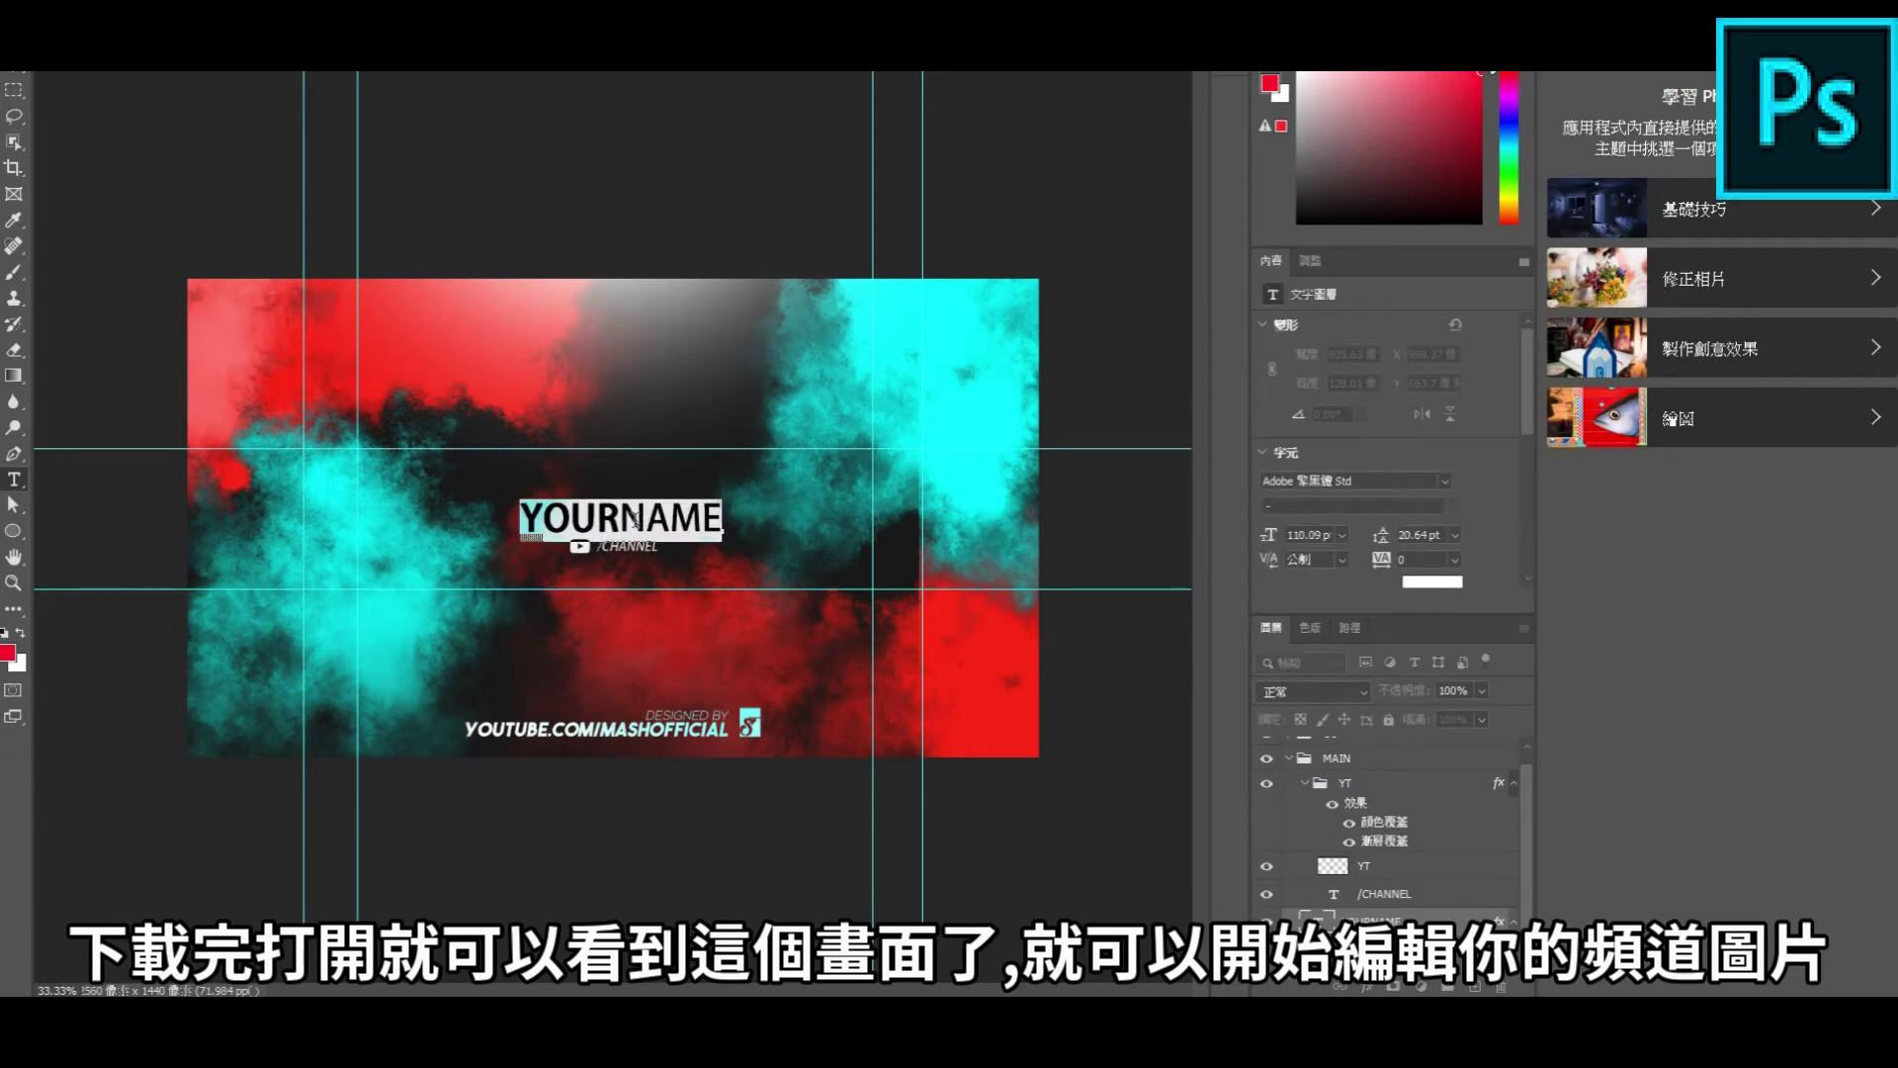
text(遊戲ㄆㄧㄣ)
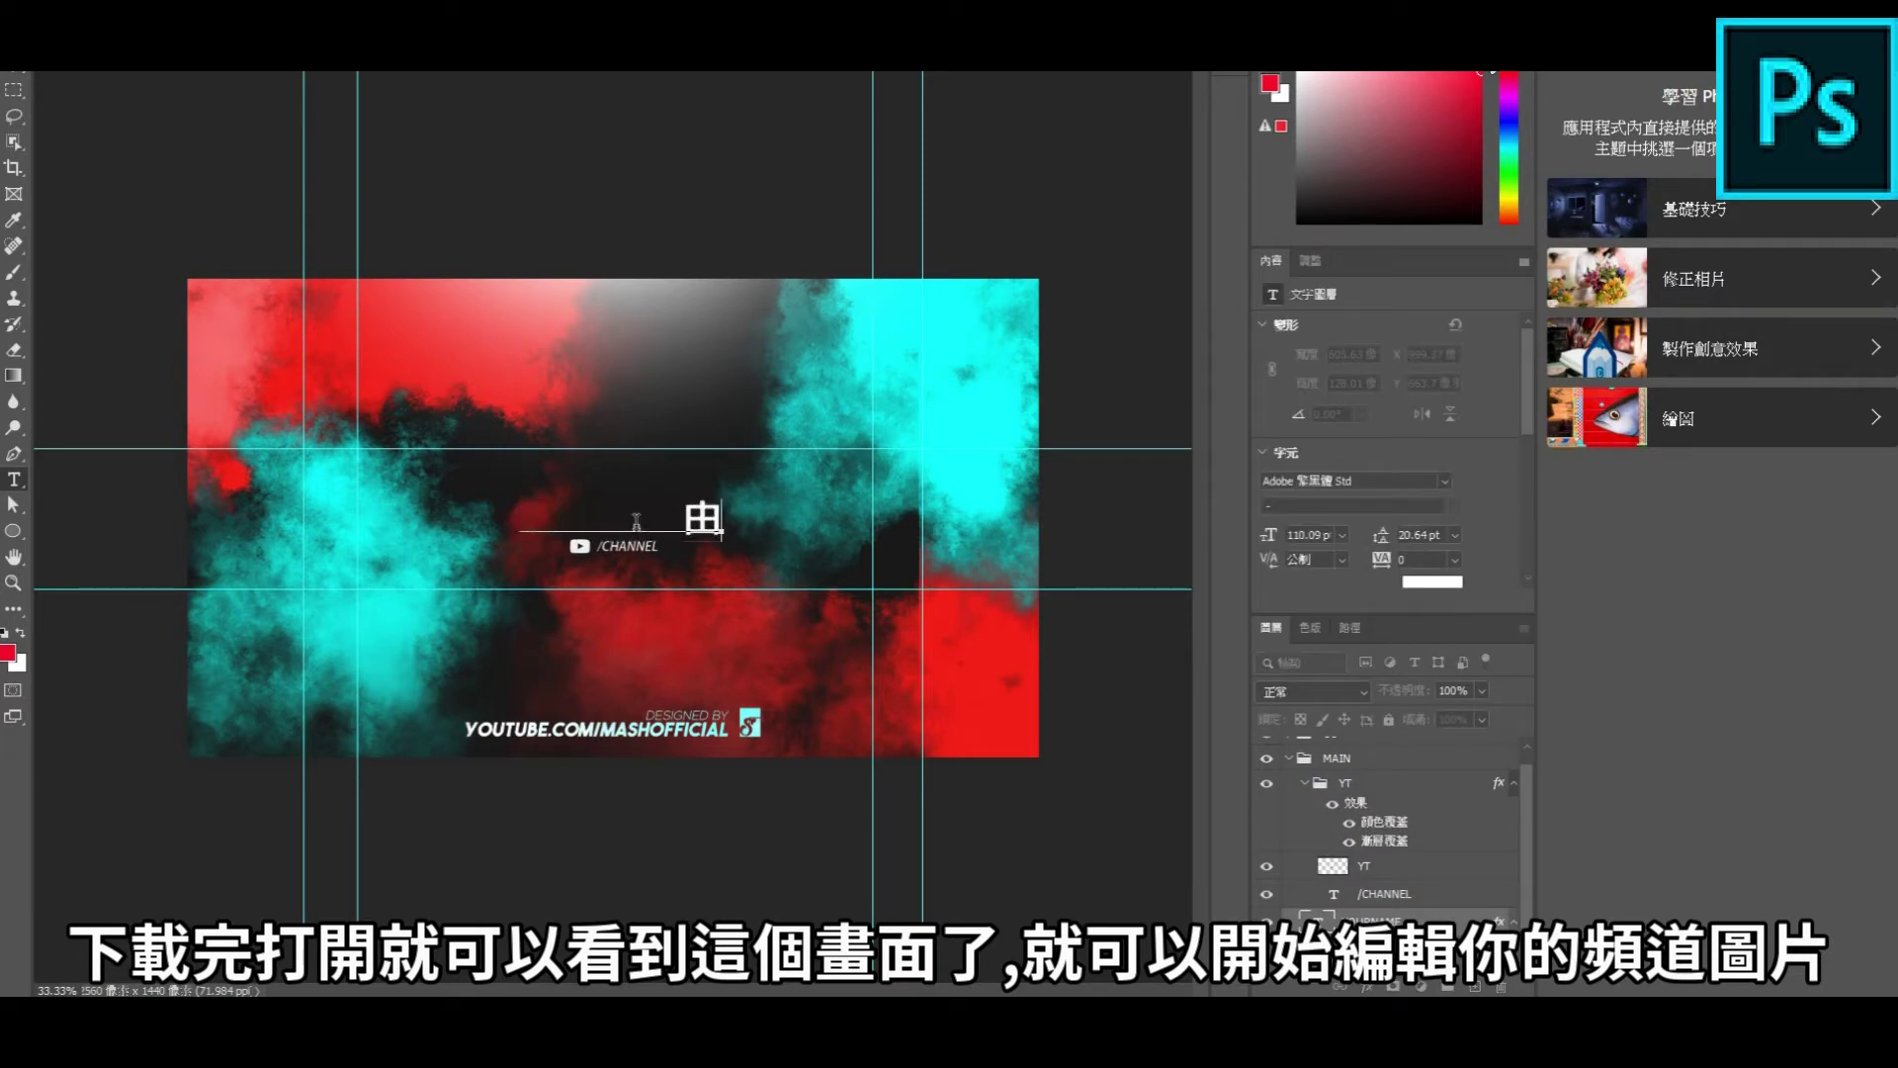
text(頻道Tolerant)
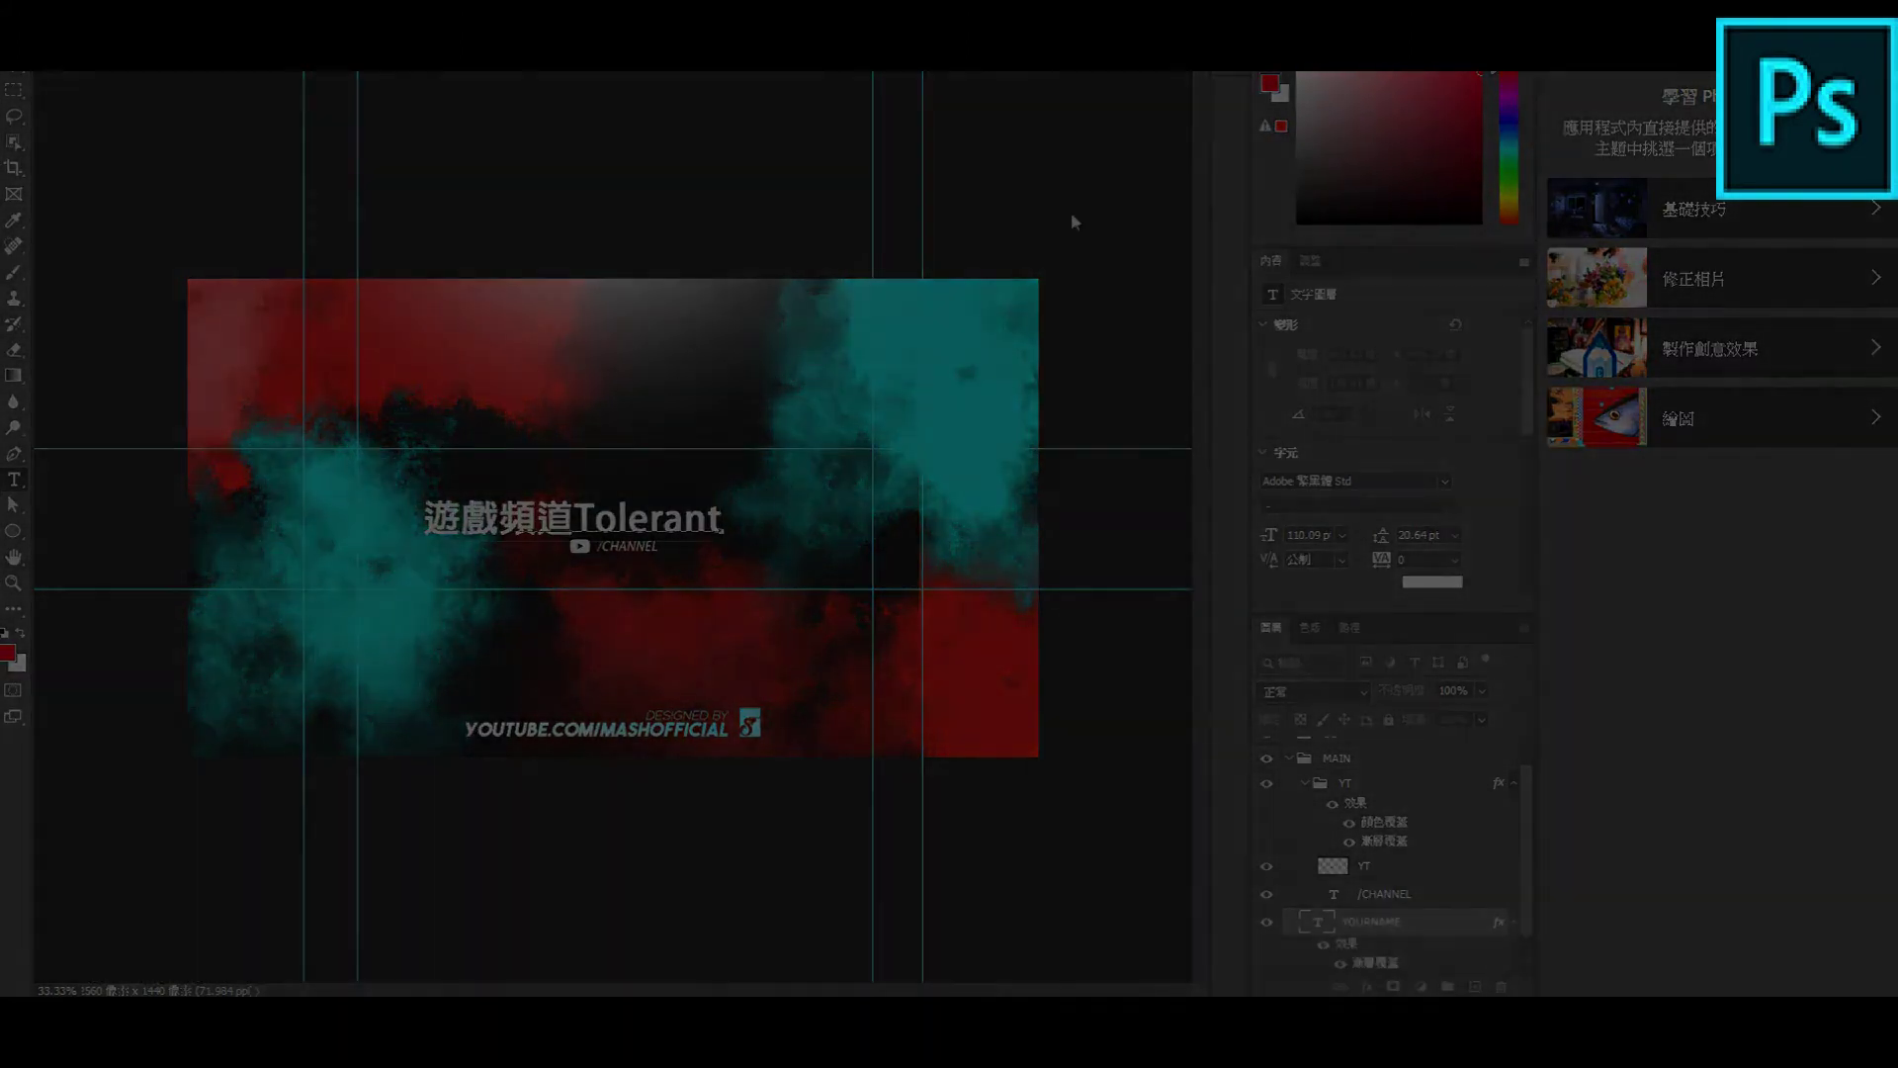
key(Return)
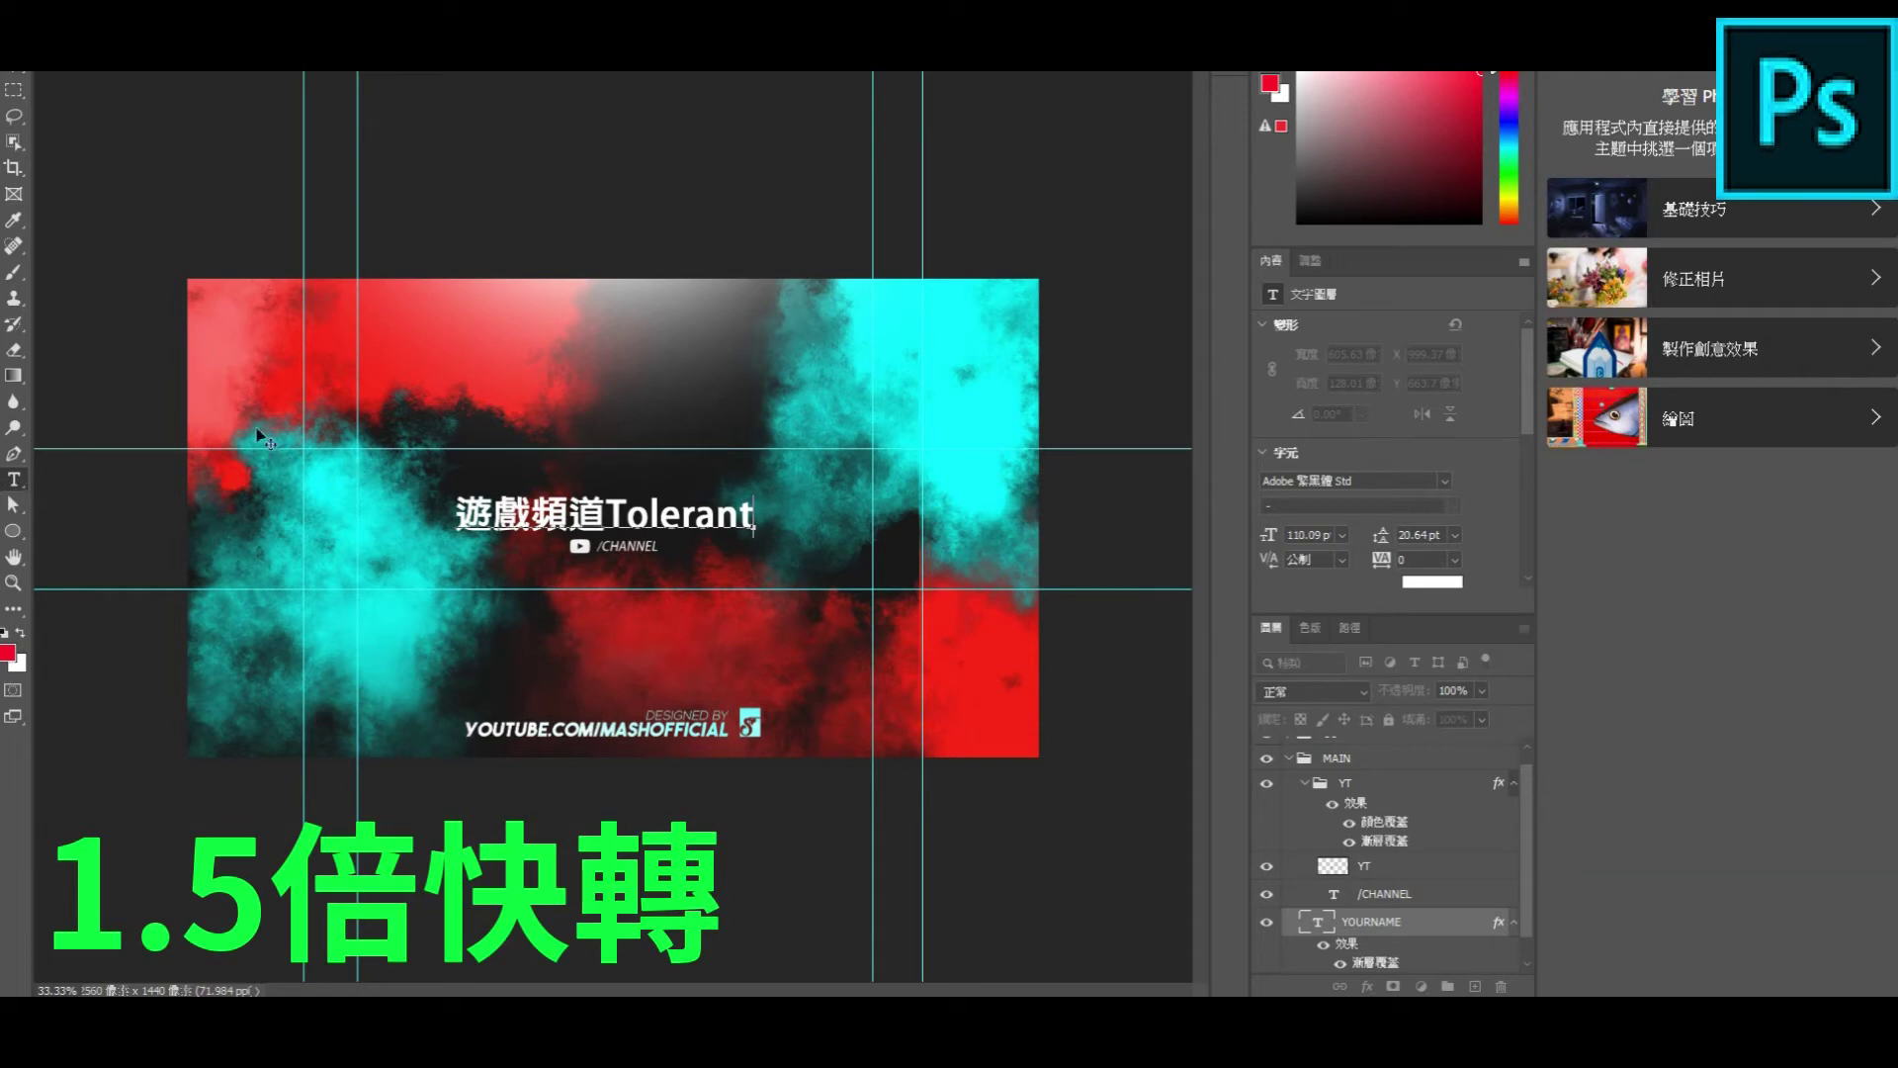
Step: Commit the title and start a new Horizontal Type text layer on the banner
right_click(14, 479)
click(79, 478)
click(14, 480)
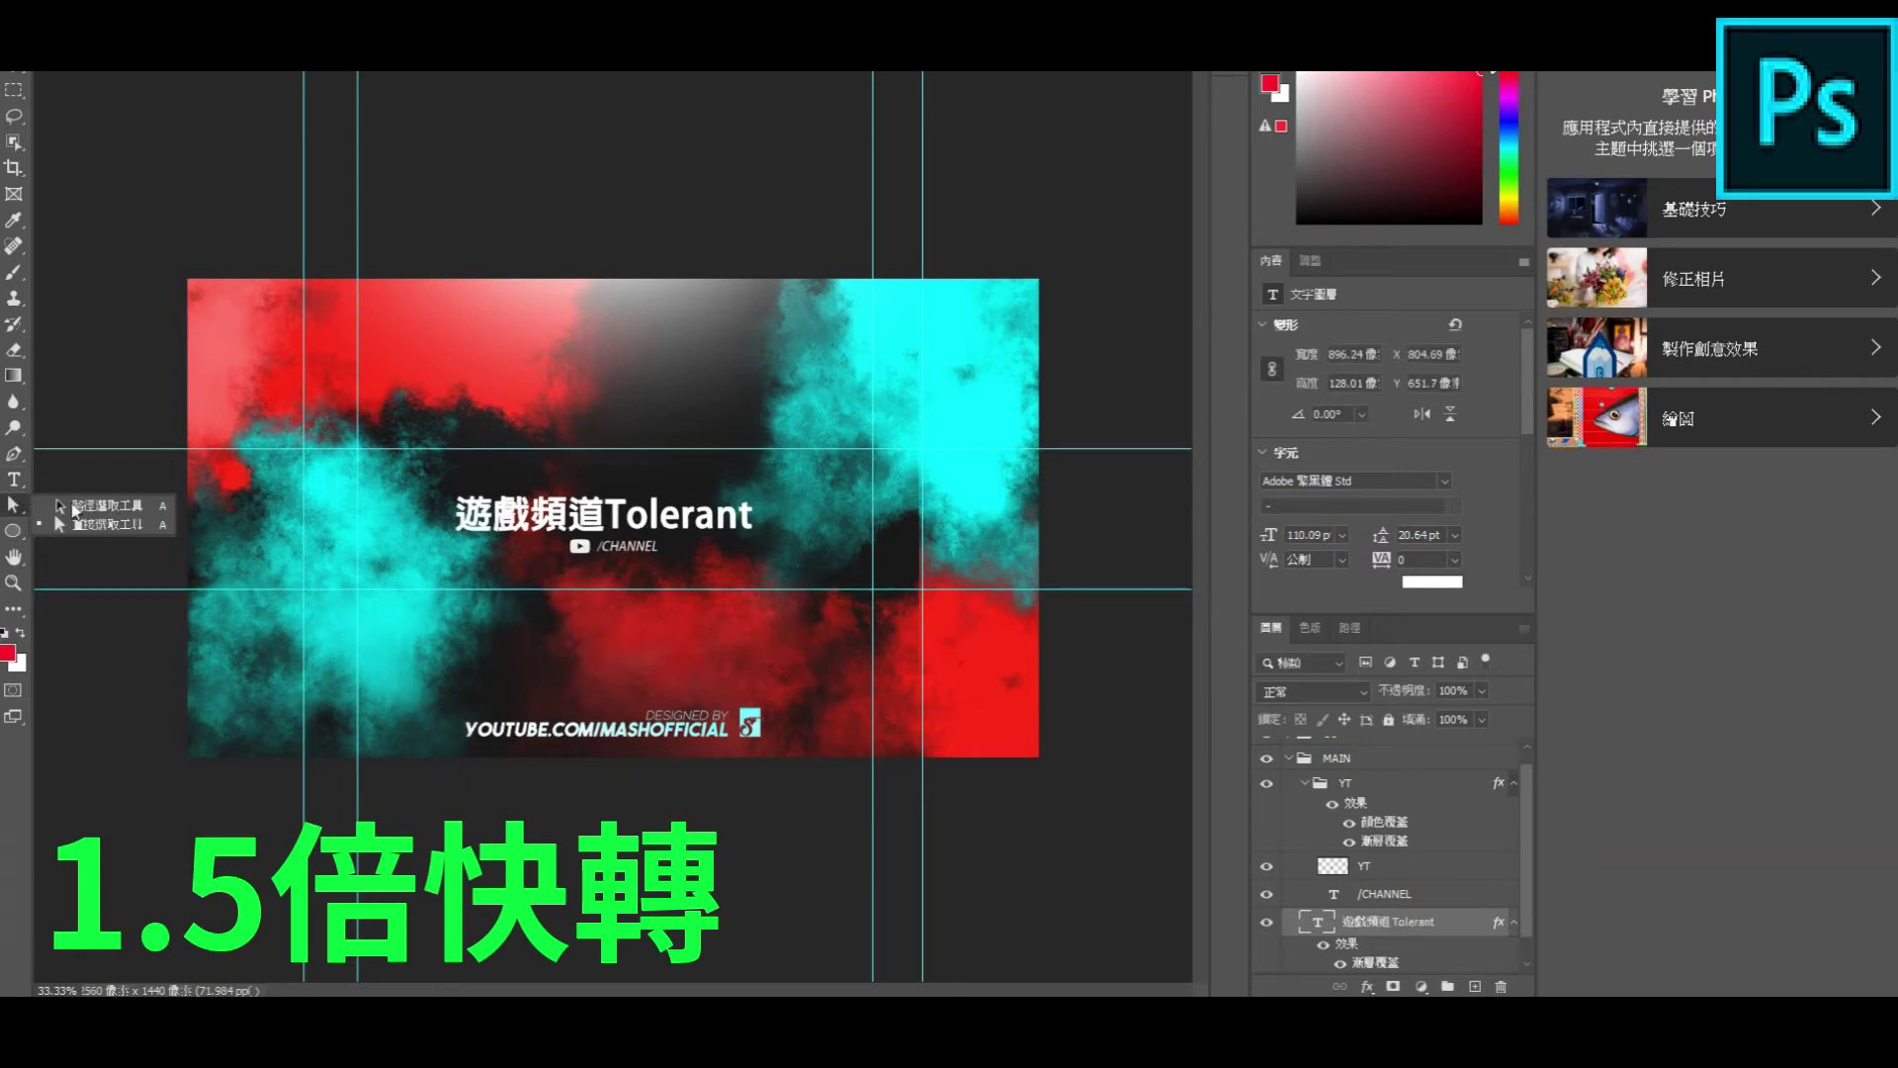
click(428, 479)
Step: Type the tagline 不定期更新影片 and drag it near the channel name
text(不定期更)
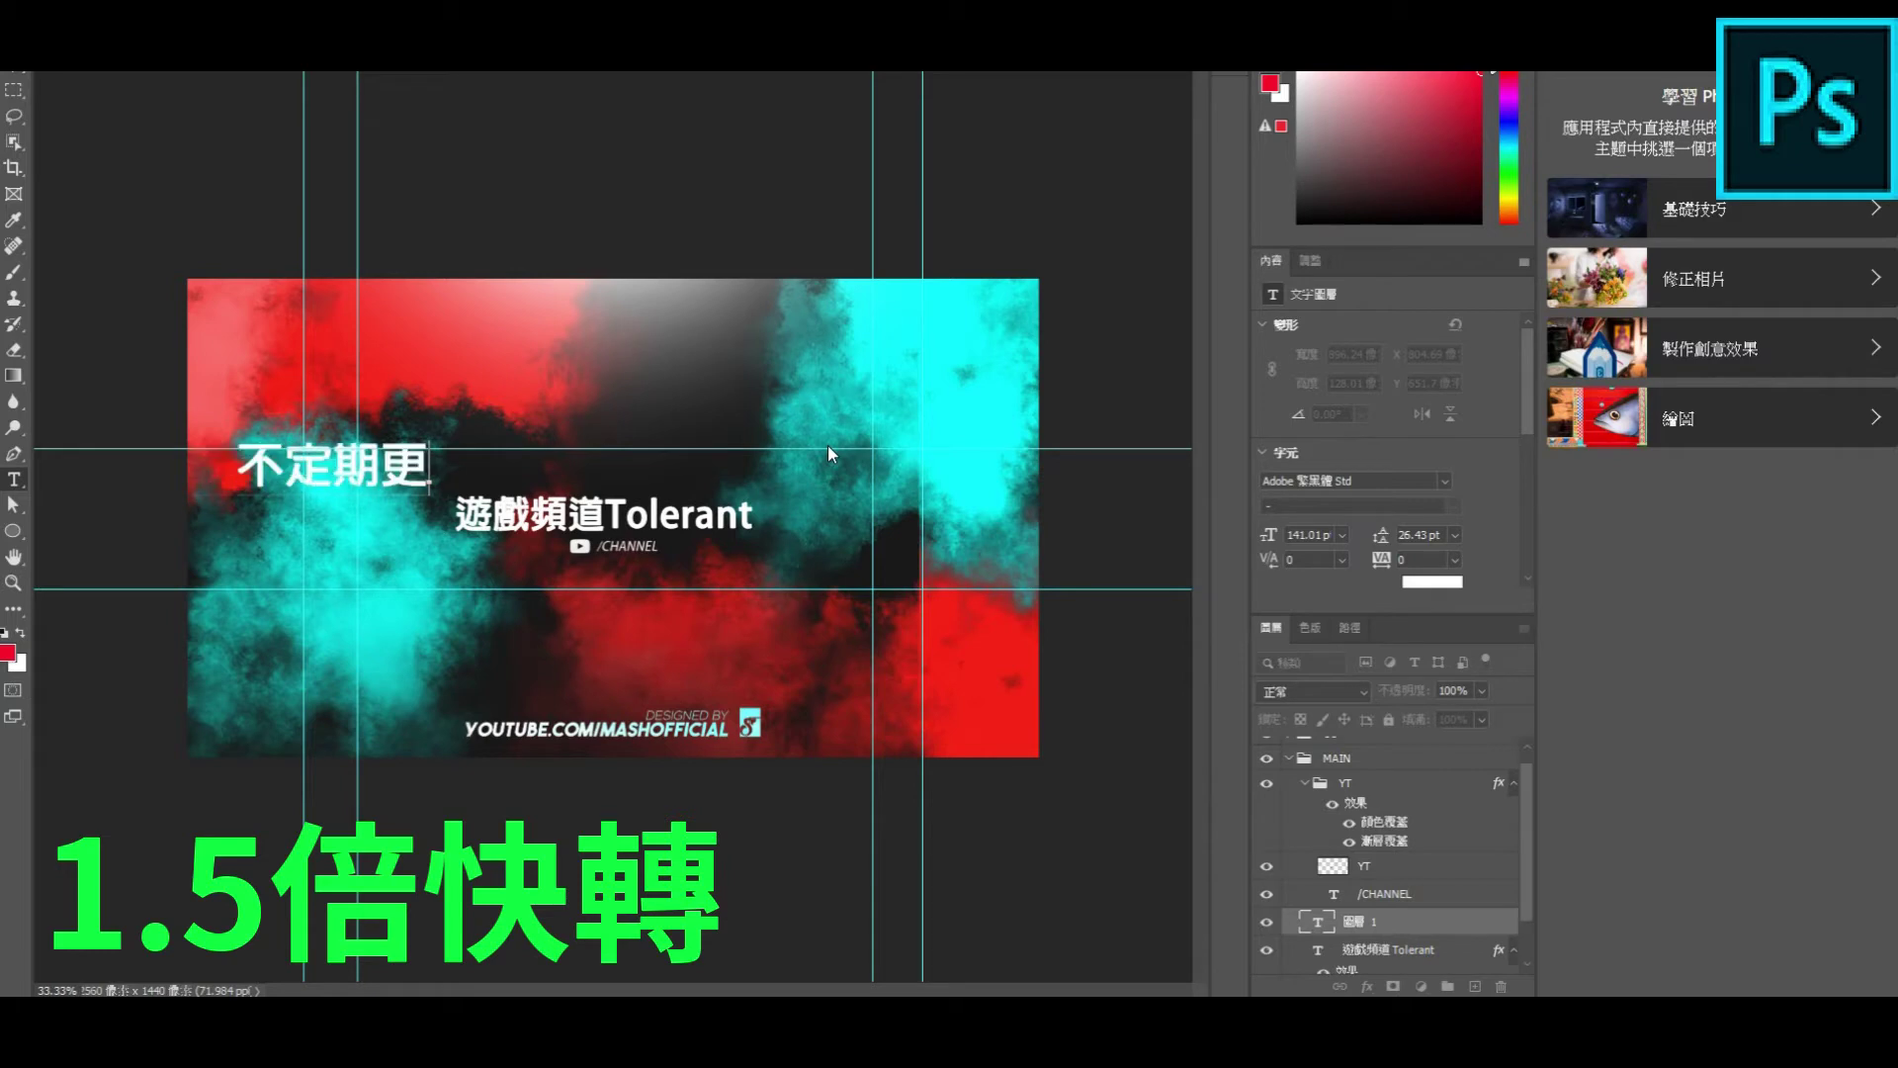
text(新影片)
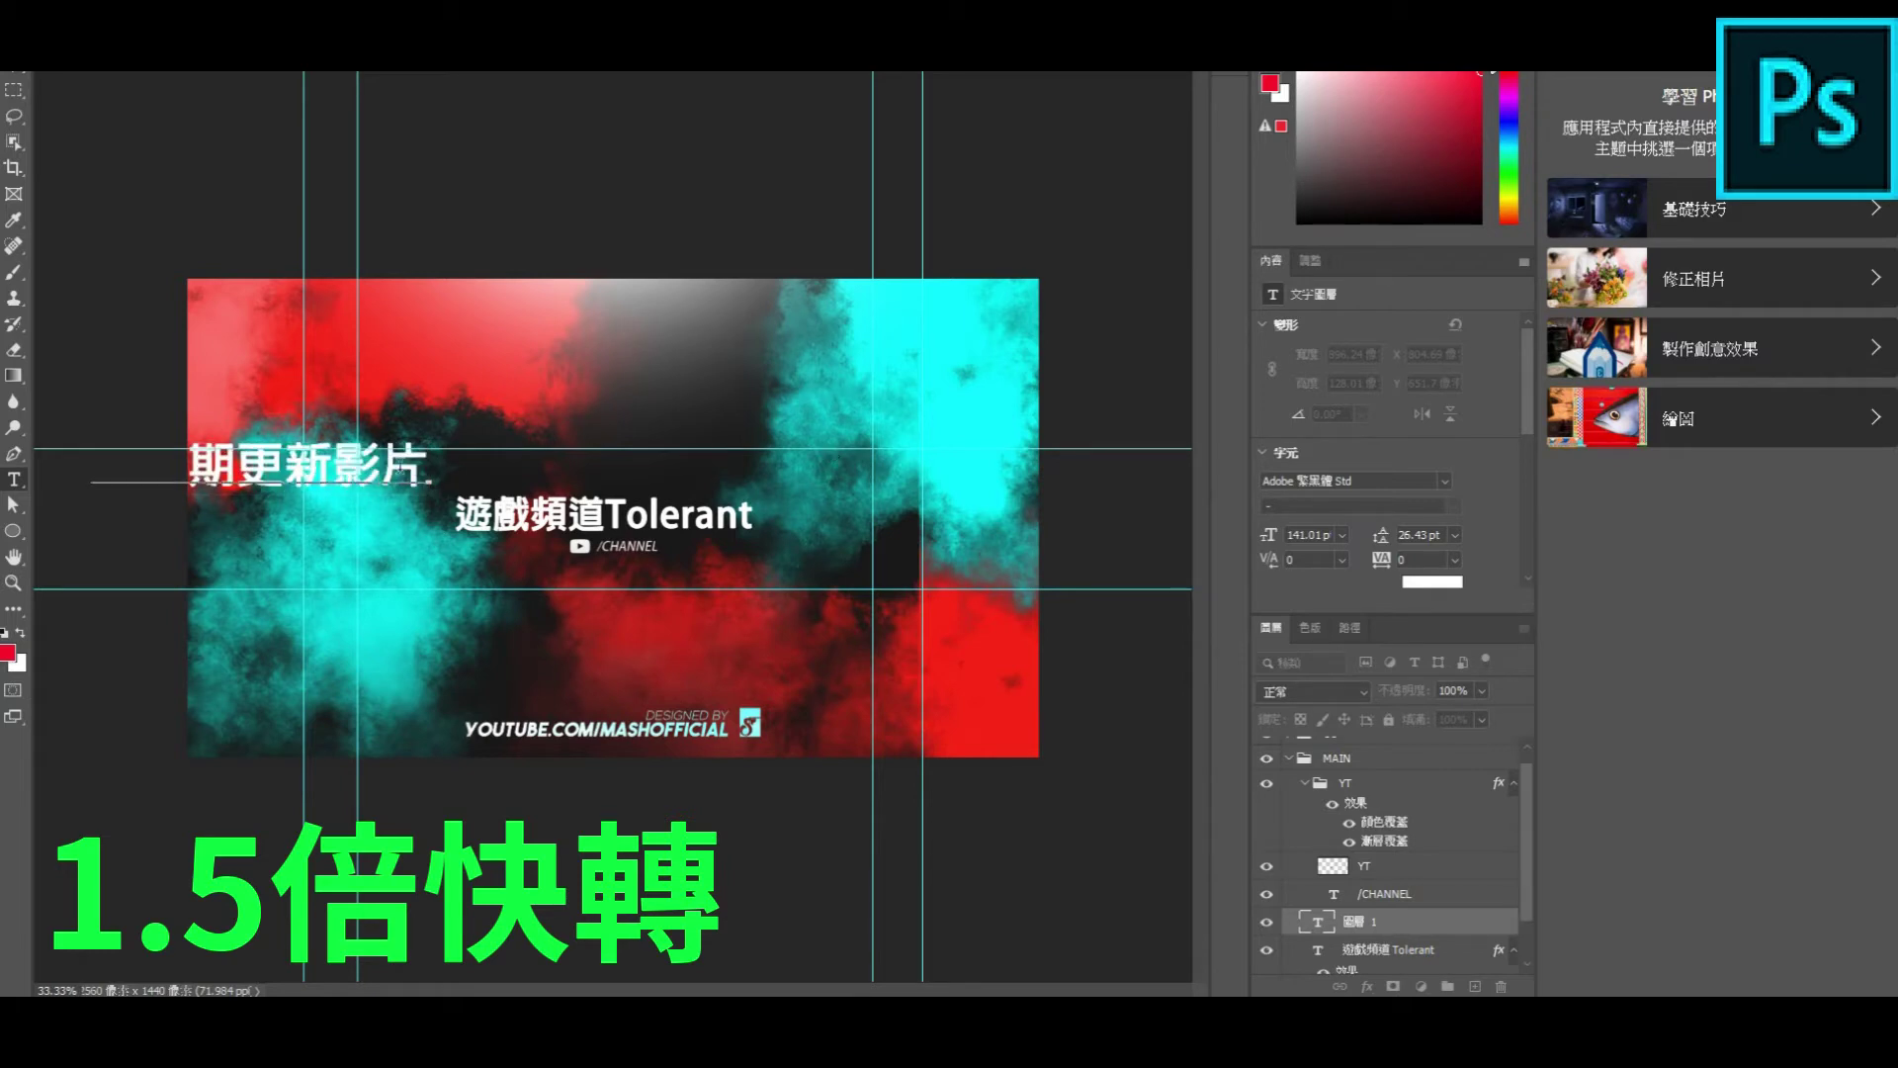
key(Return)
mouse_move(557, 655)
mouse_down()
mouse_move(729, 655)
mouse_move(1039, 589)
mouse_move(402, 564)
mouse_move(447, 562)
mouse_up()
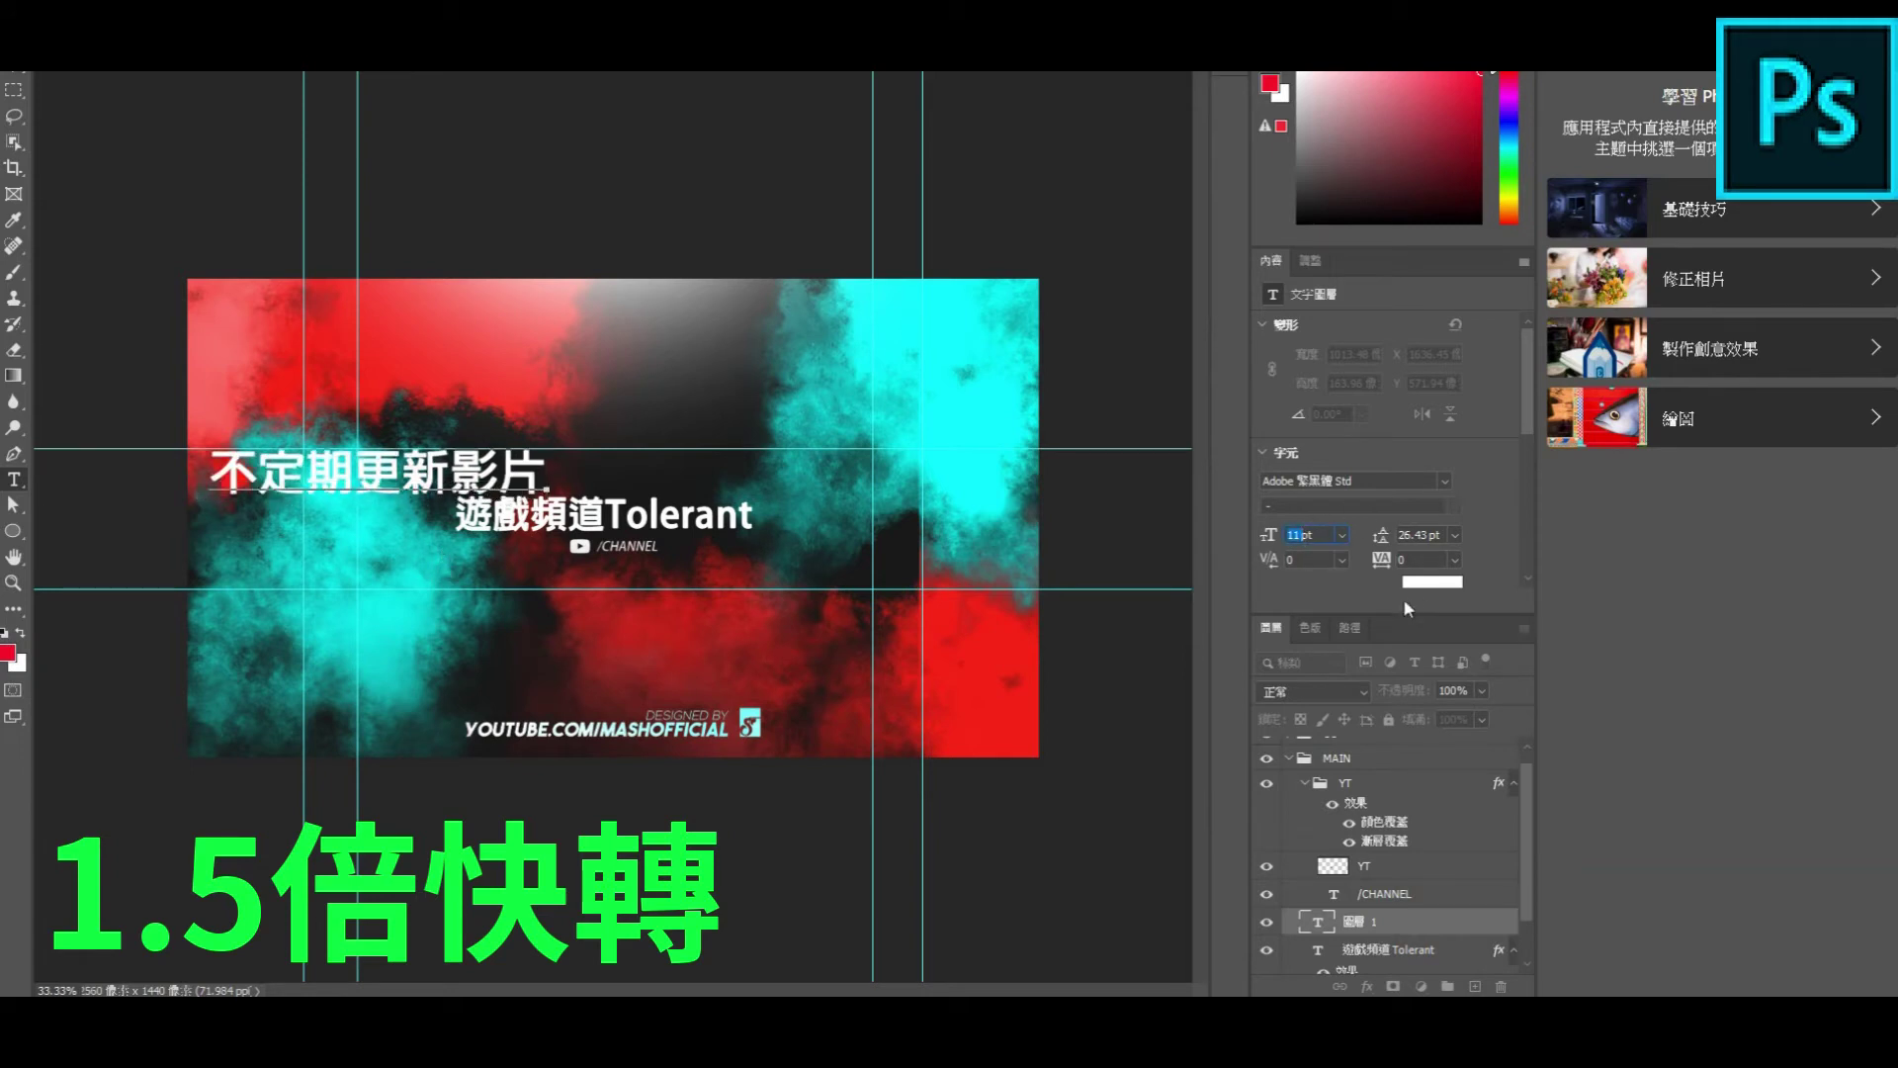
Step: Set the tagline to 110 pt and place it below the title, left of /CHANNEL
text(110)
key(Return)
click(1289, 533)
key(ctrl+a)
click(1254, 538)
text(11)
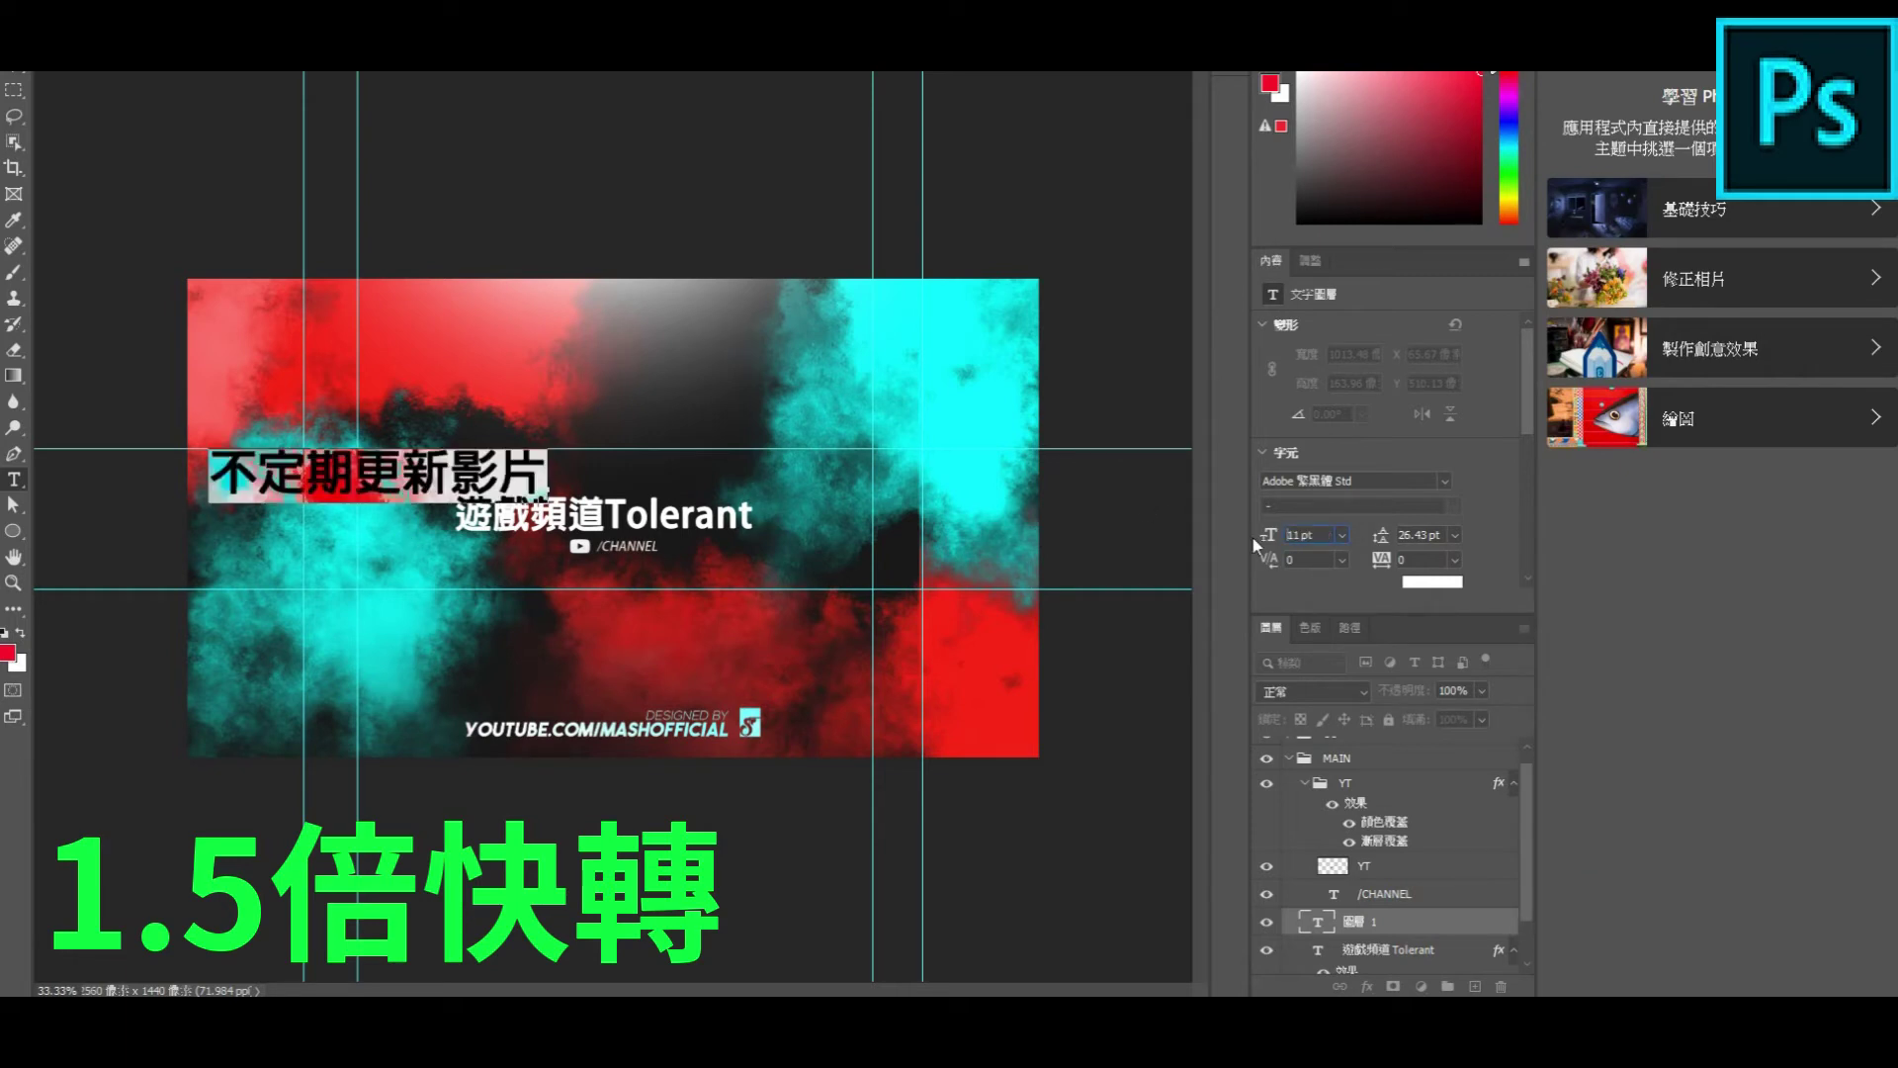
key(Return)
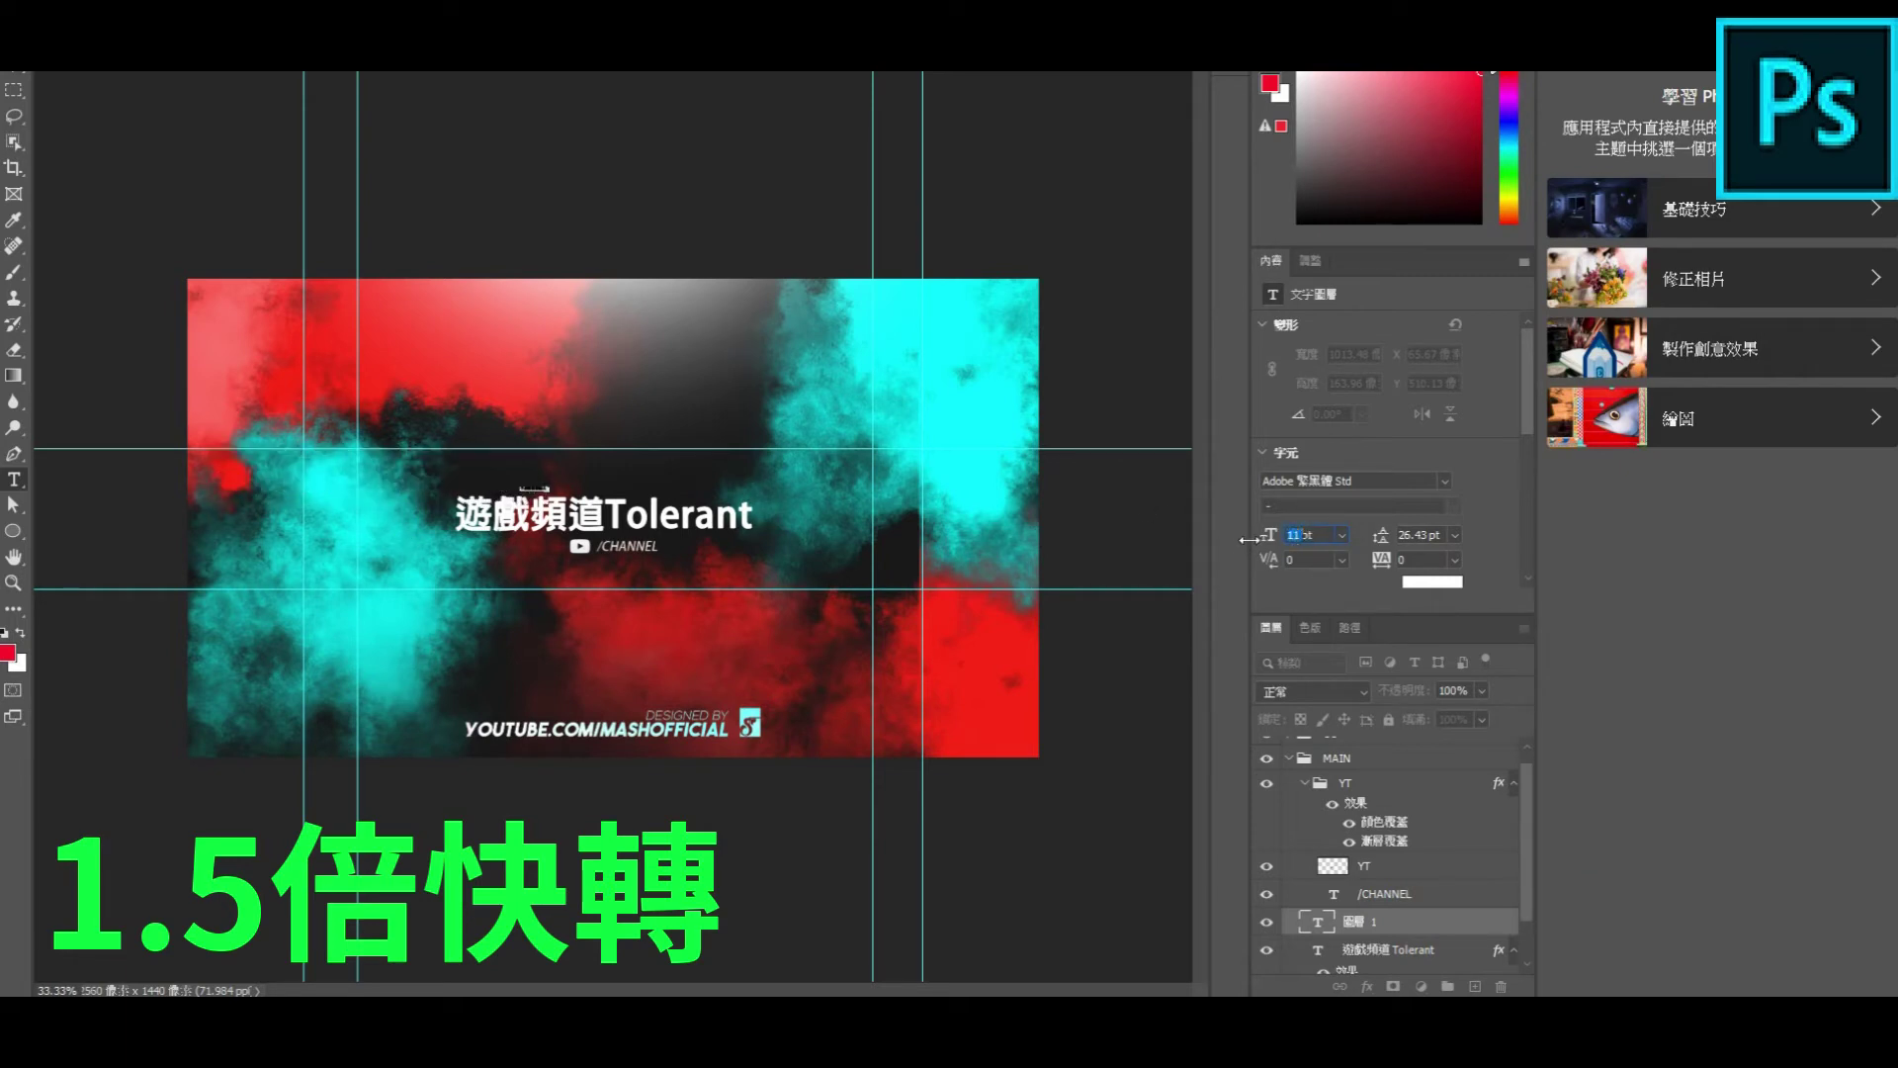
text(110)
key(Return)
mouse_move(368, 593)
mouse_down()
mouse_move(289, 671)
mouse_move(370, 670)
mouse_up()
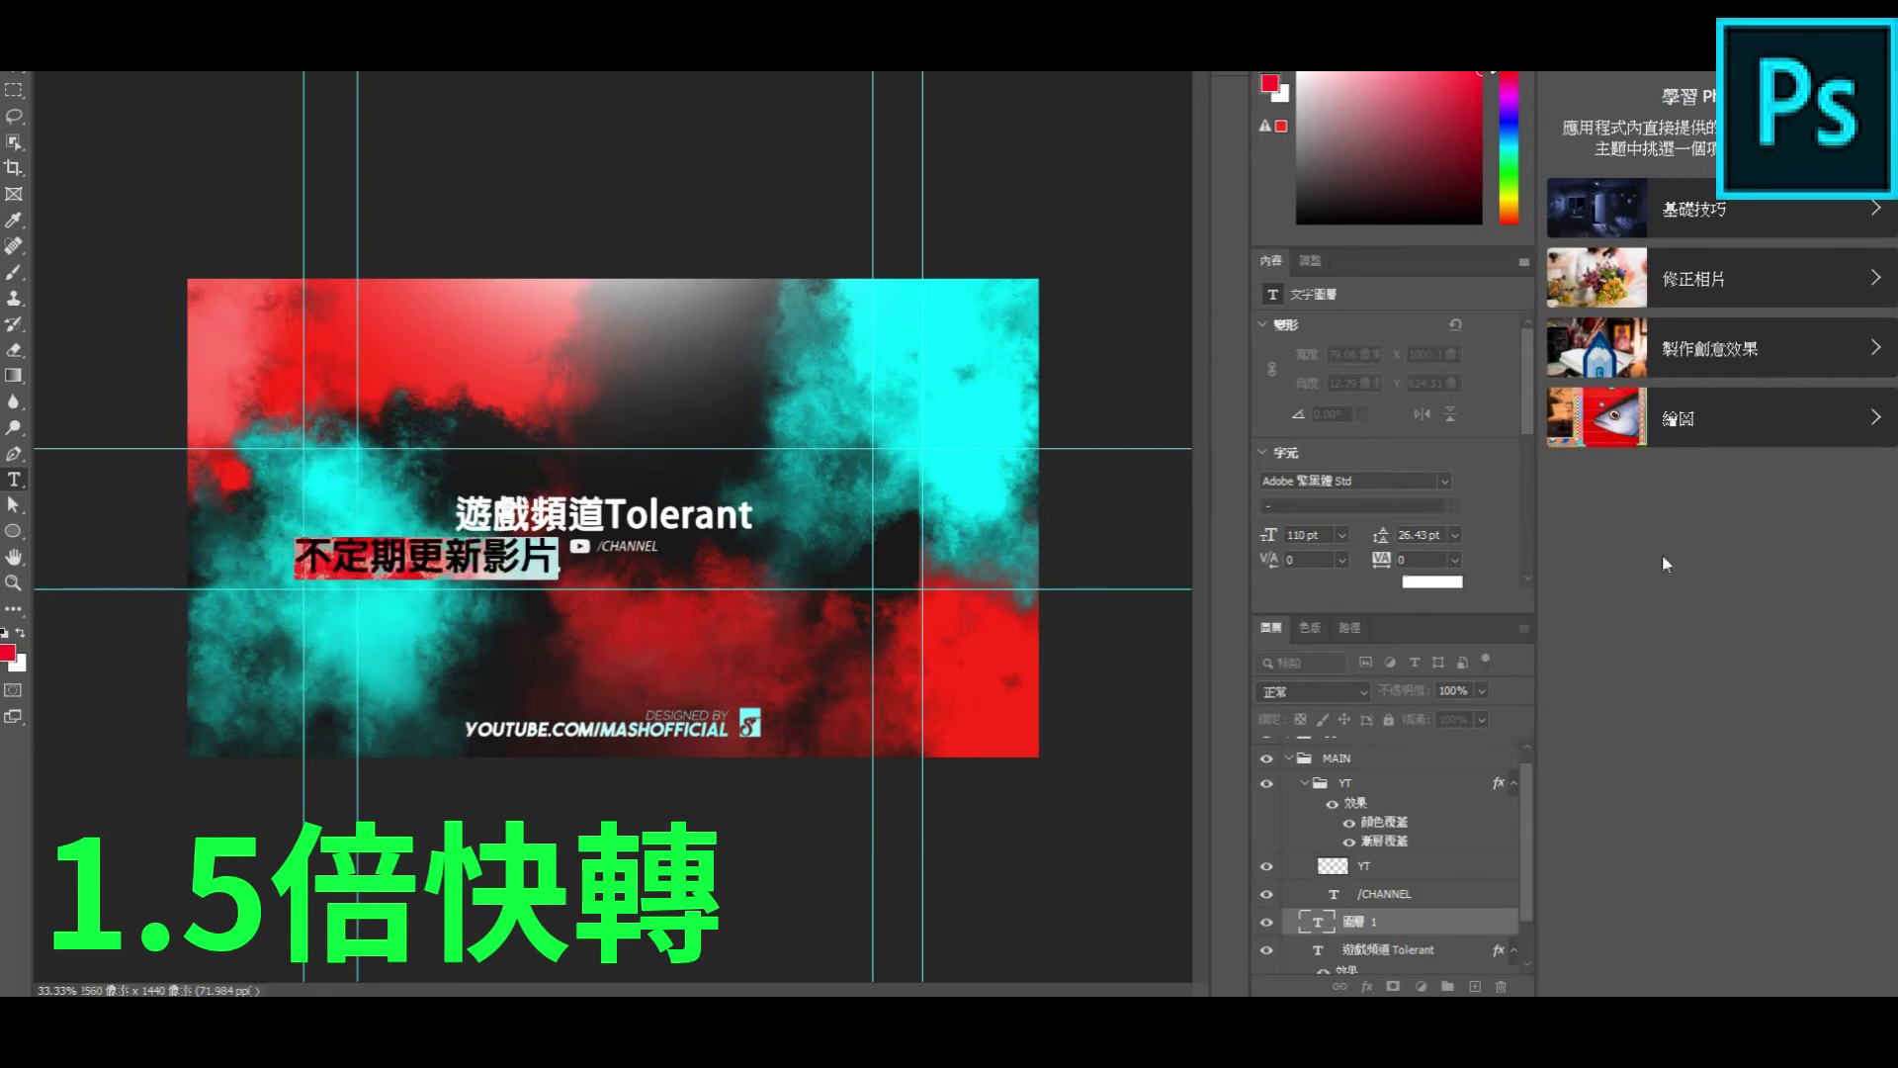
Step: Color the 不定期更新影片 tagline red and commit the text edit
click(1433, 580)
click(1123, 190)
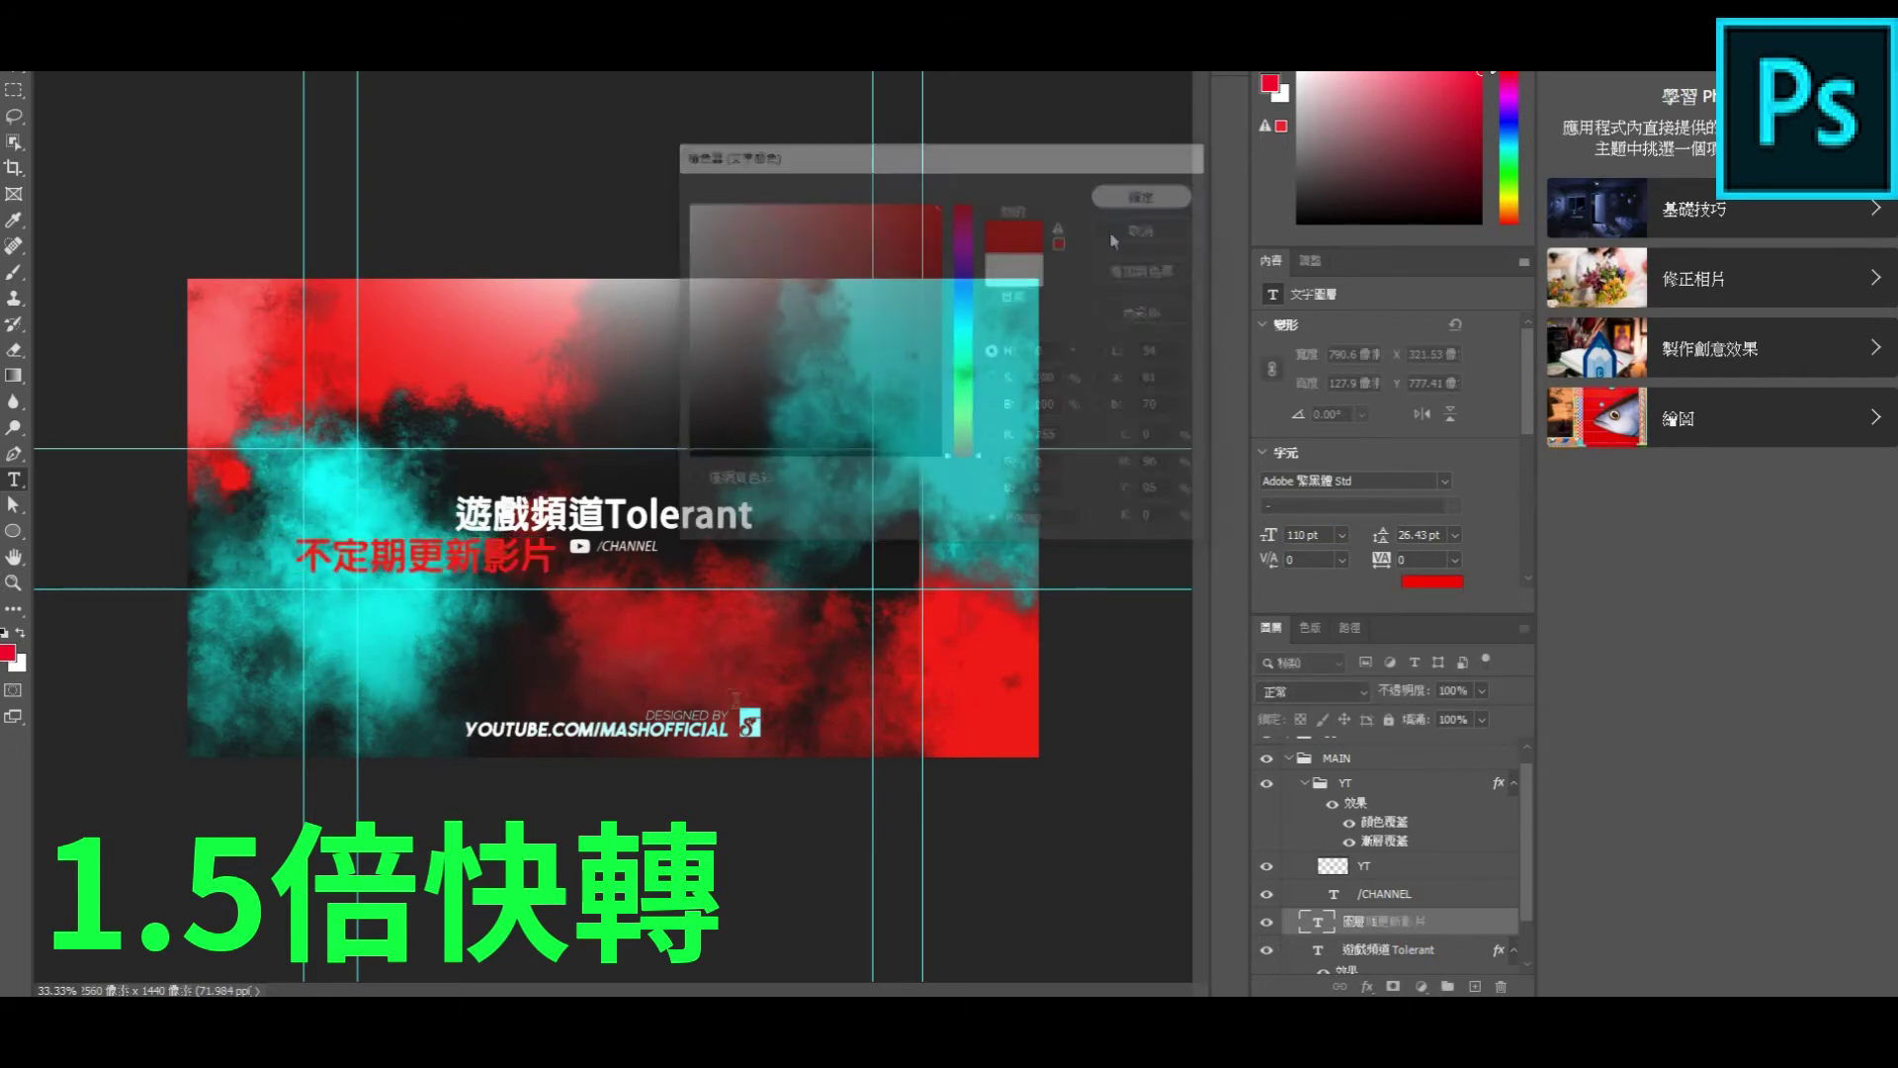
key(ctrl+Return)
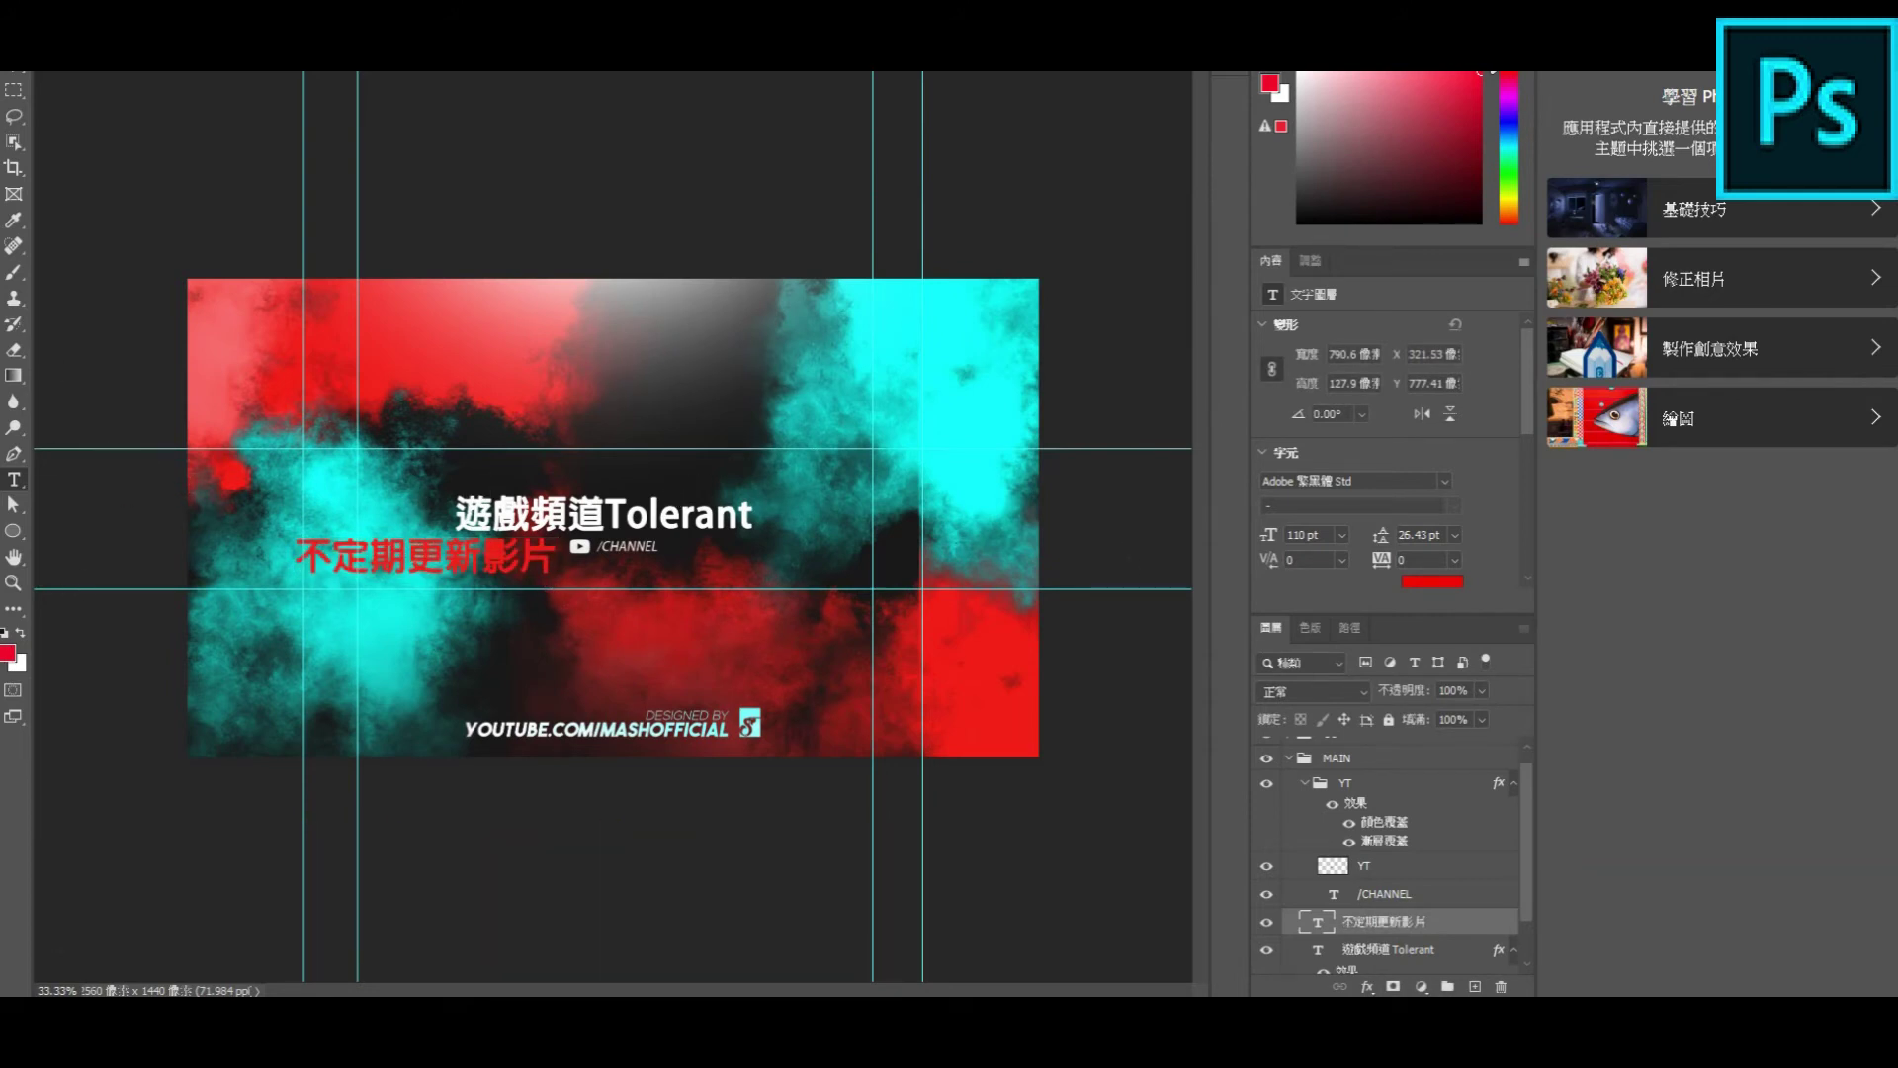
key(alt+f)
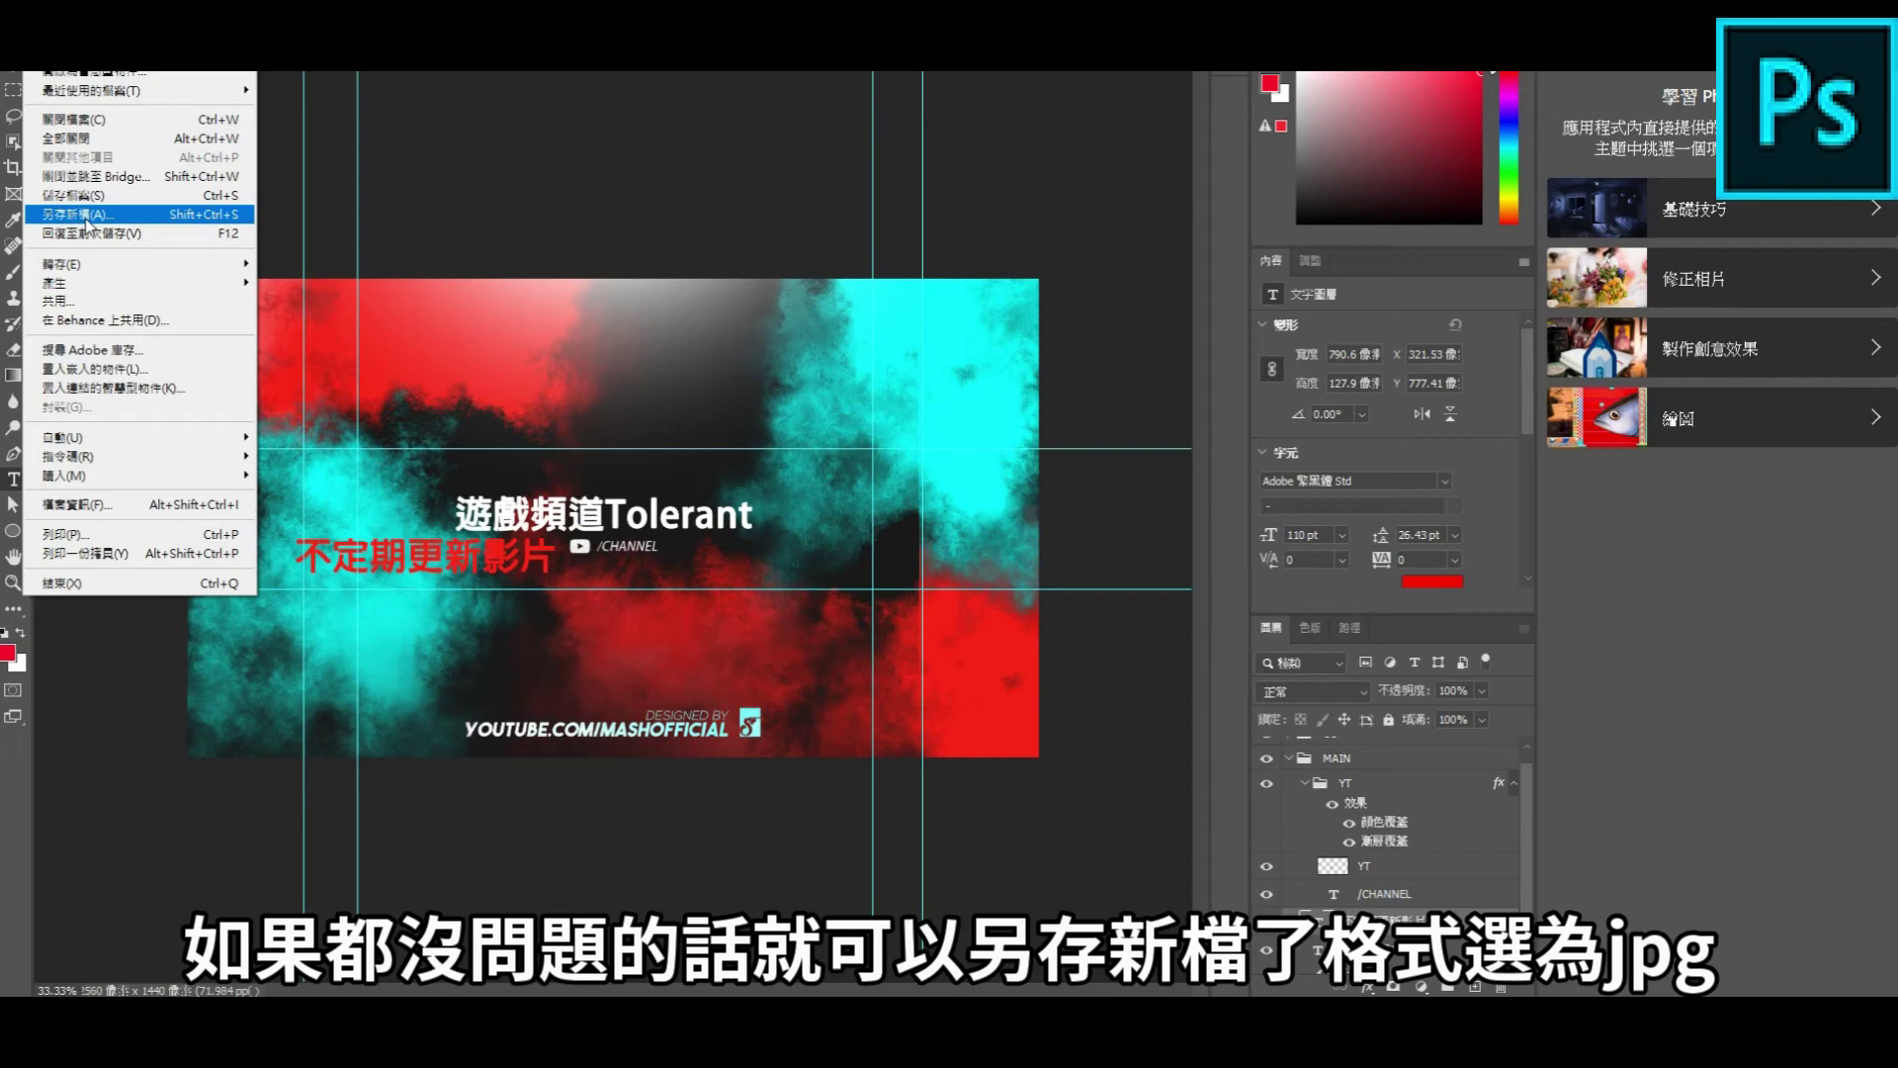
Step: Save the banner to this computer as a JPEG, accepting quality 10 in JPEG Options
click(87, 215)
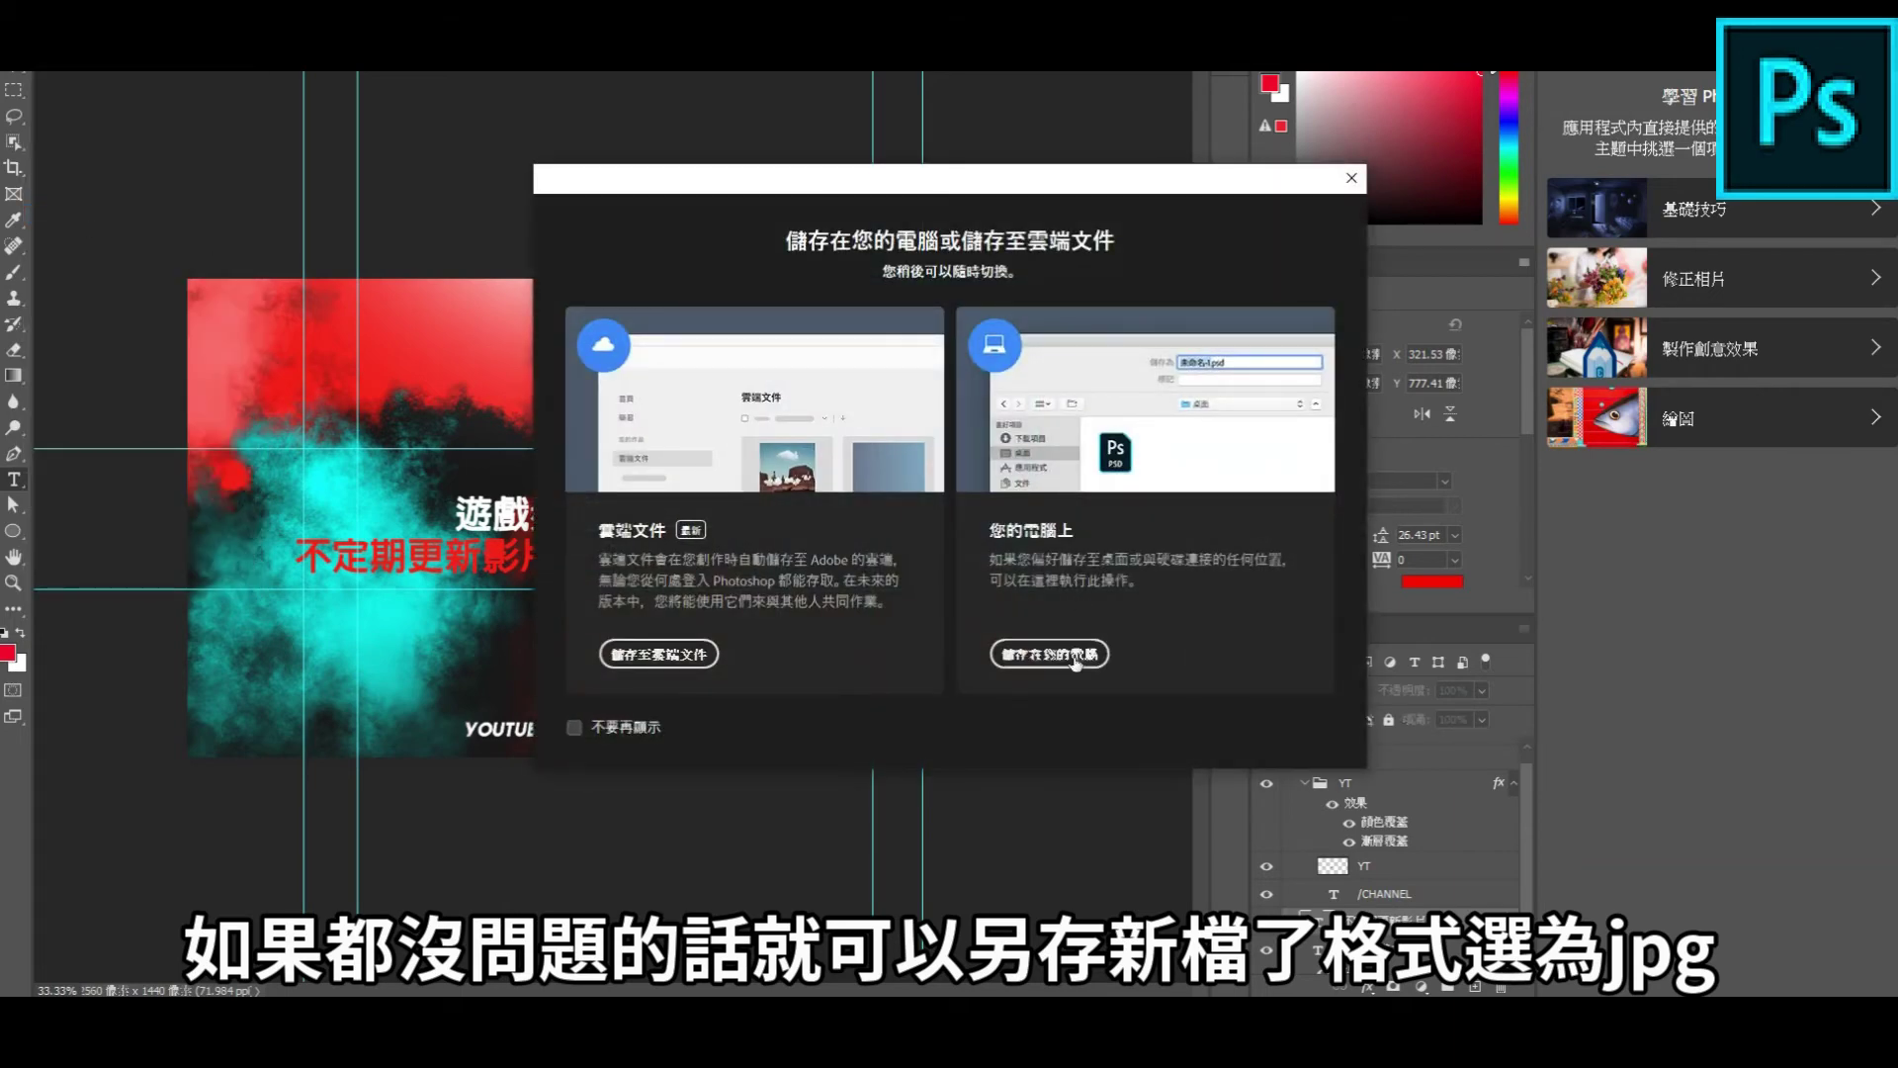
click(1075, 657)
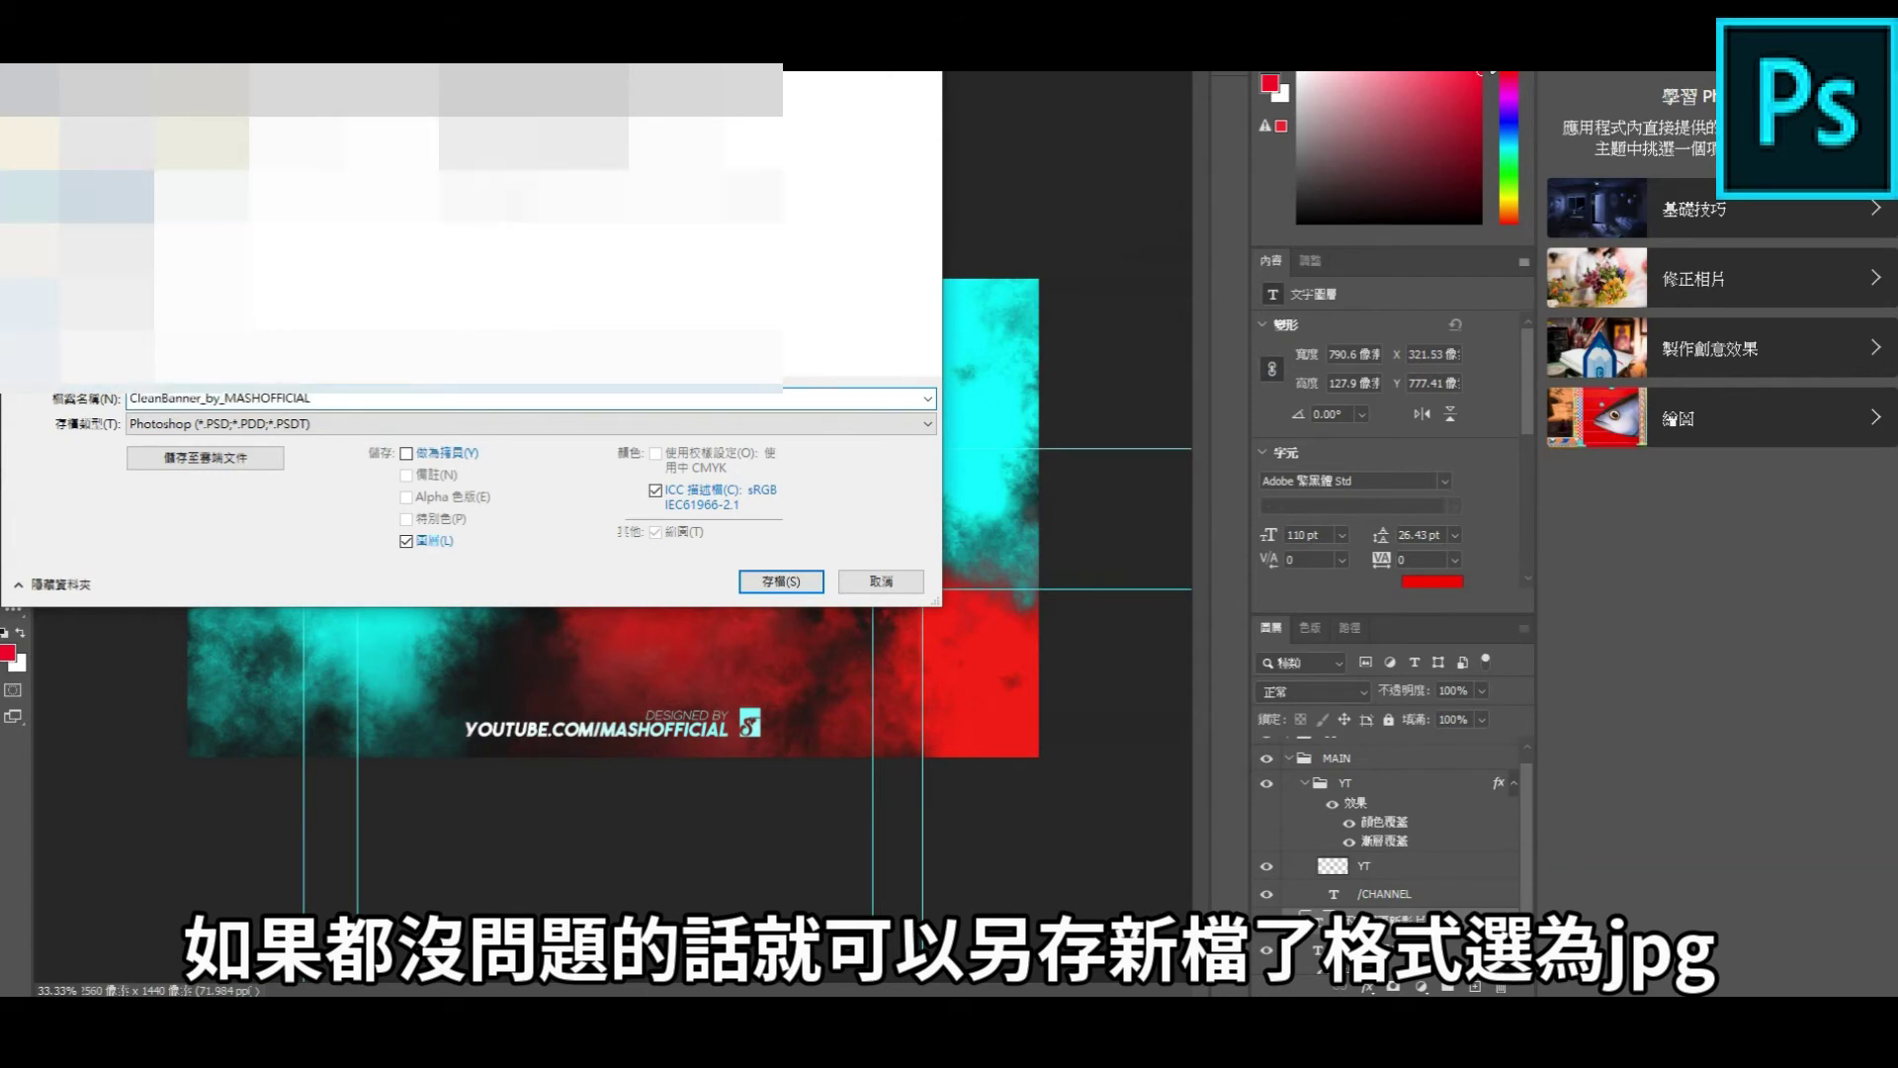
click(295, 399)
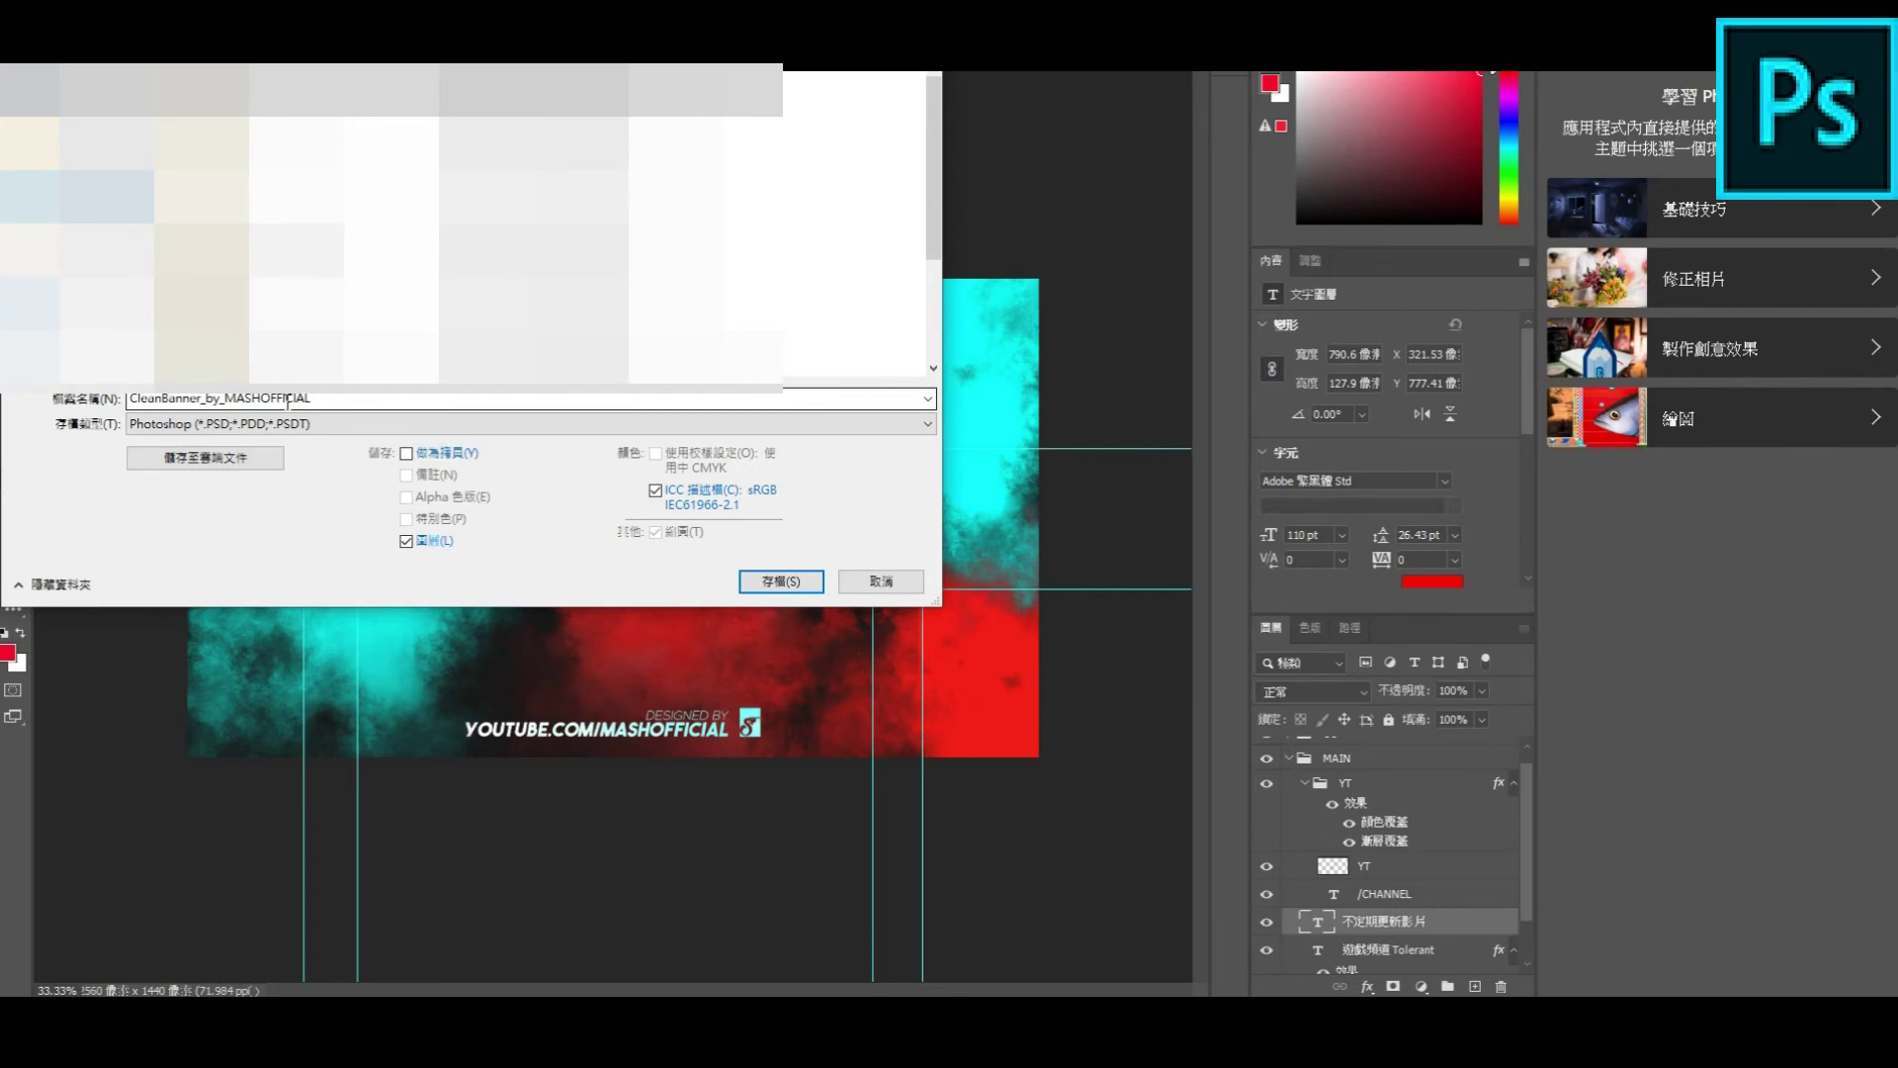
click(539, 424)
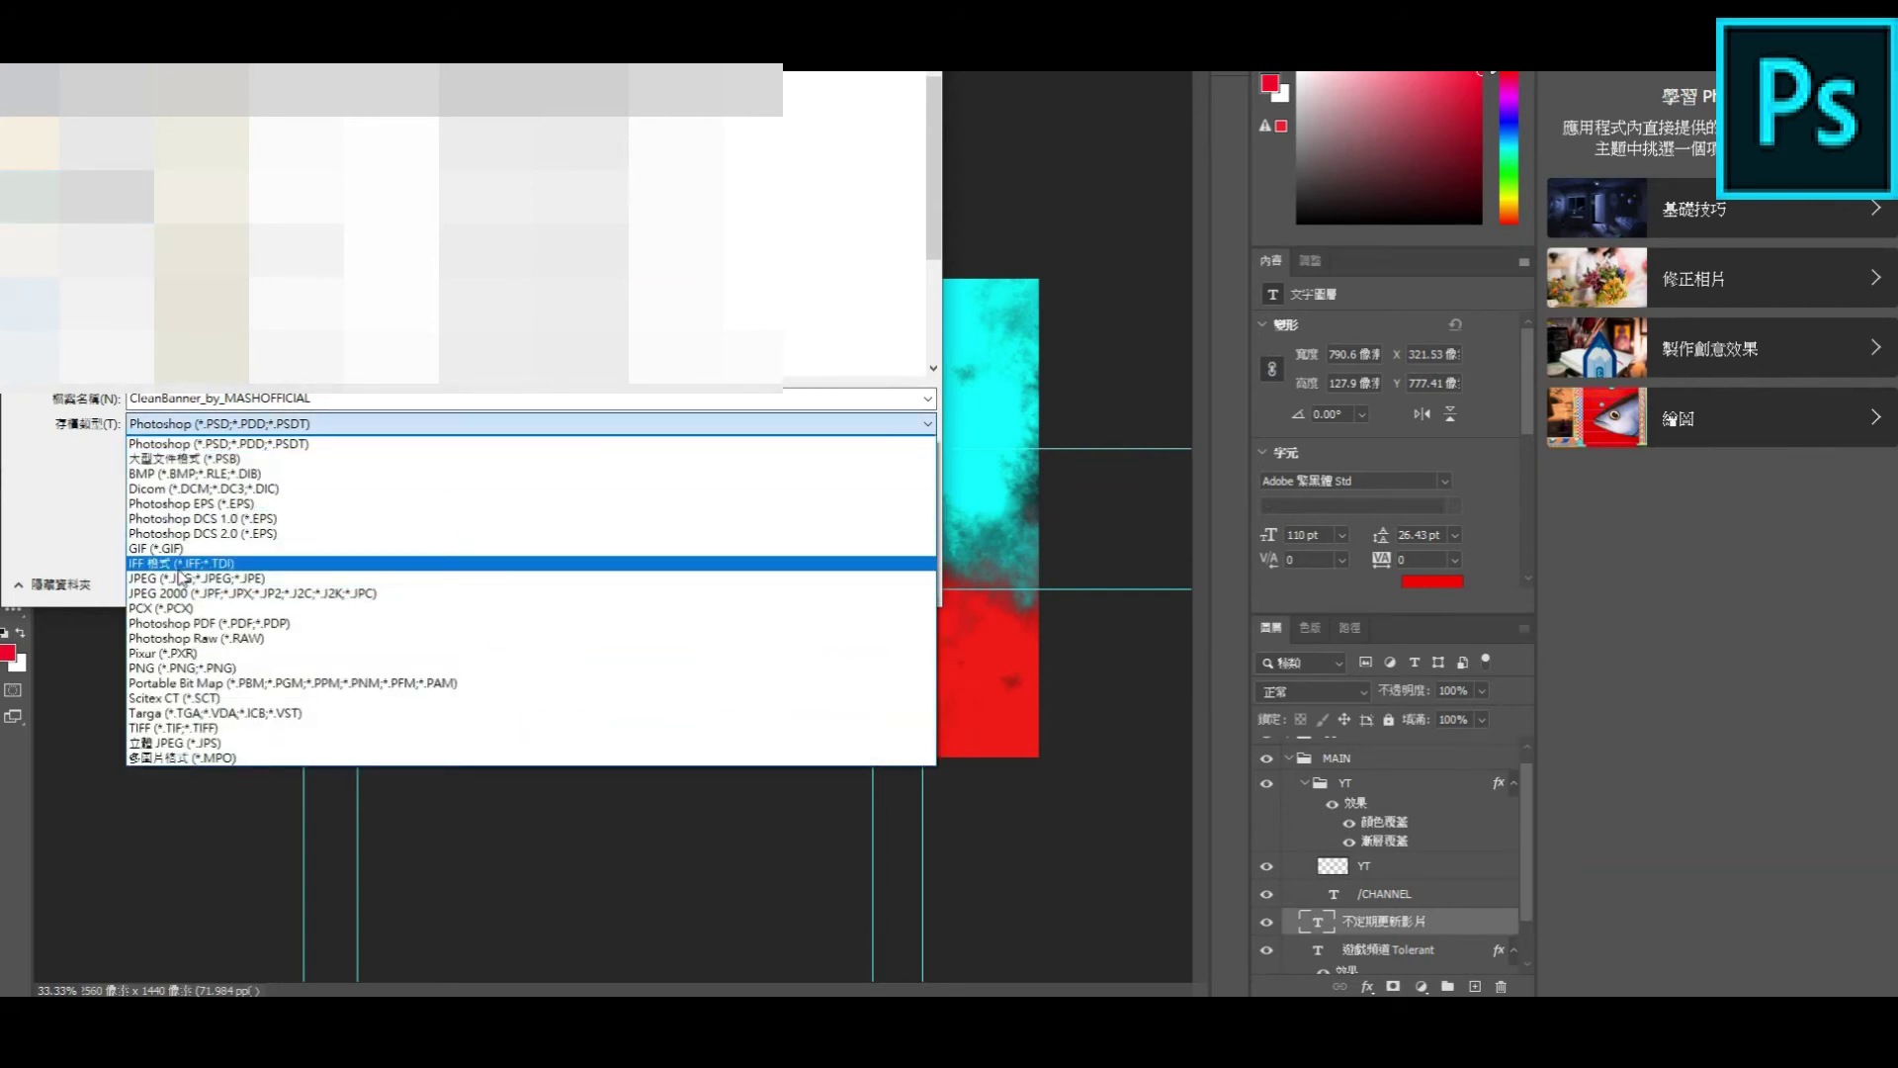
click(157, 580)
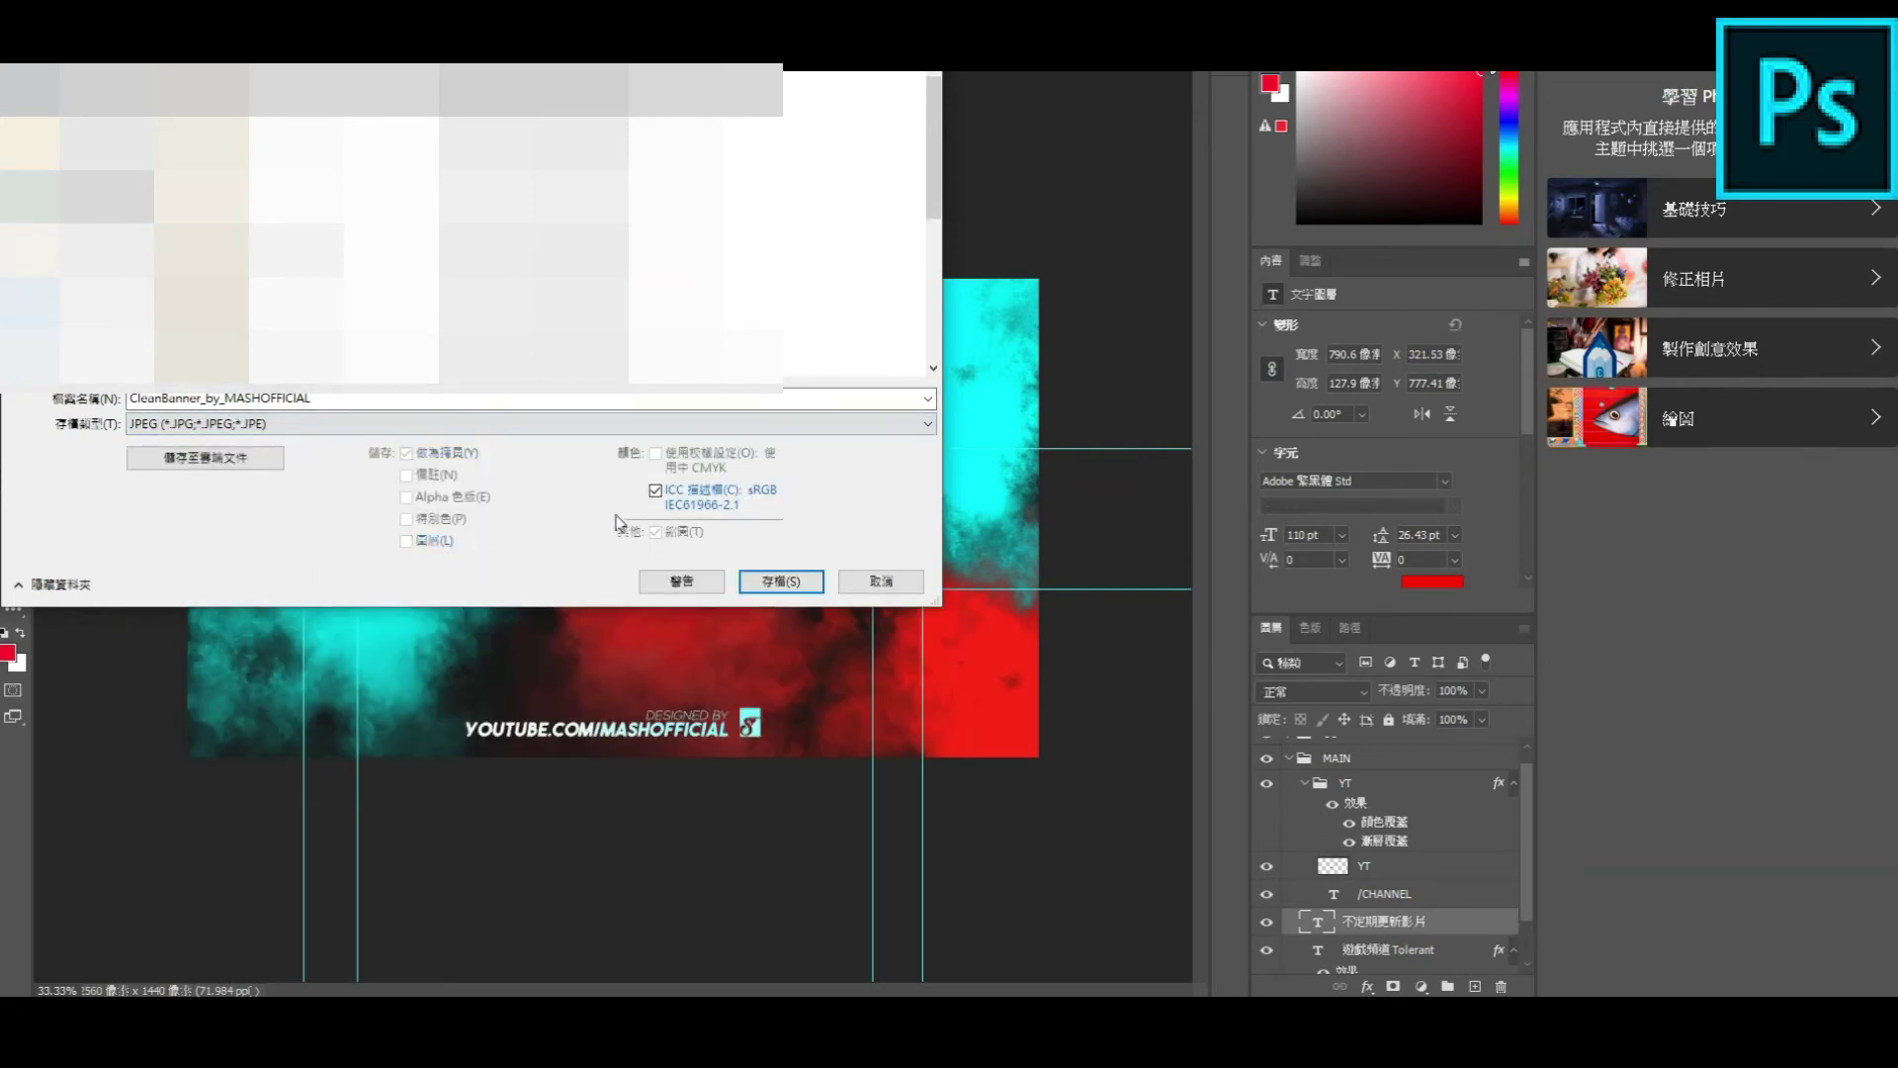
click(777, 574)
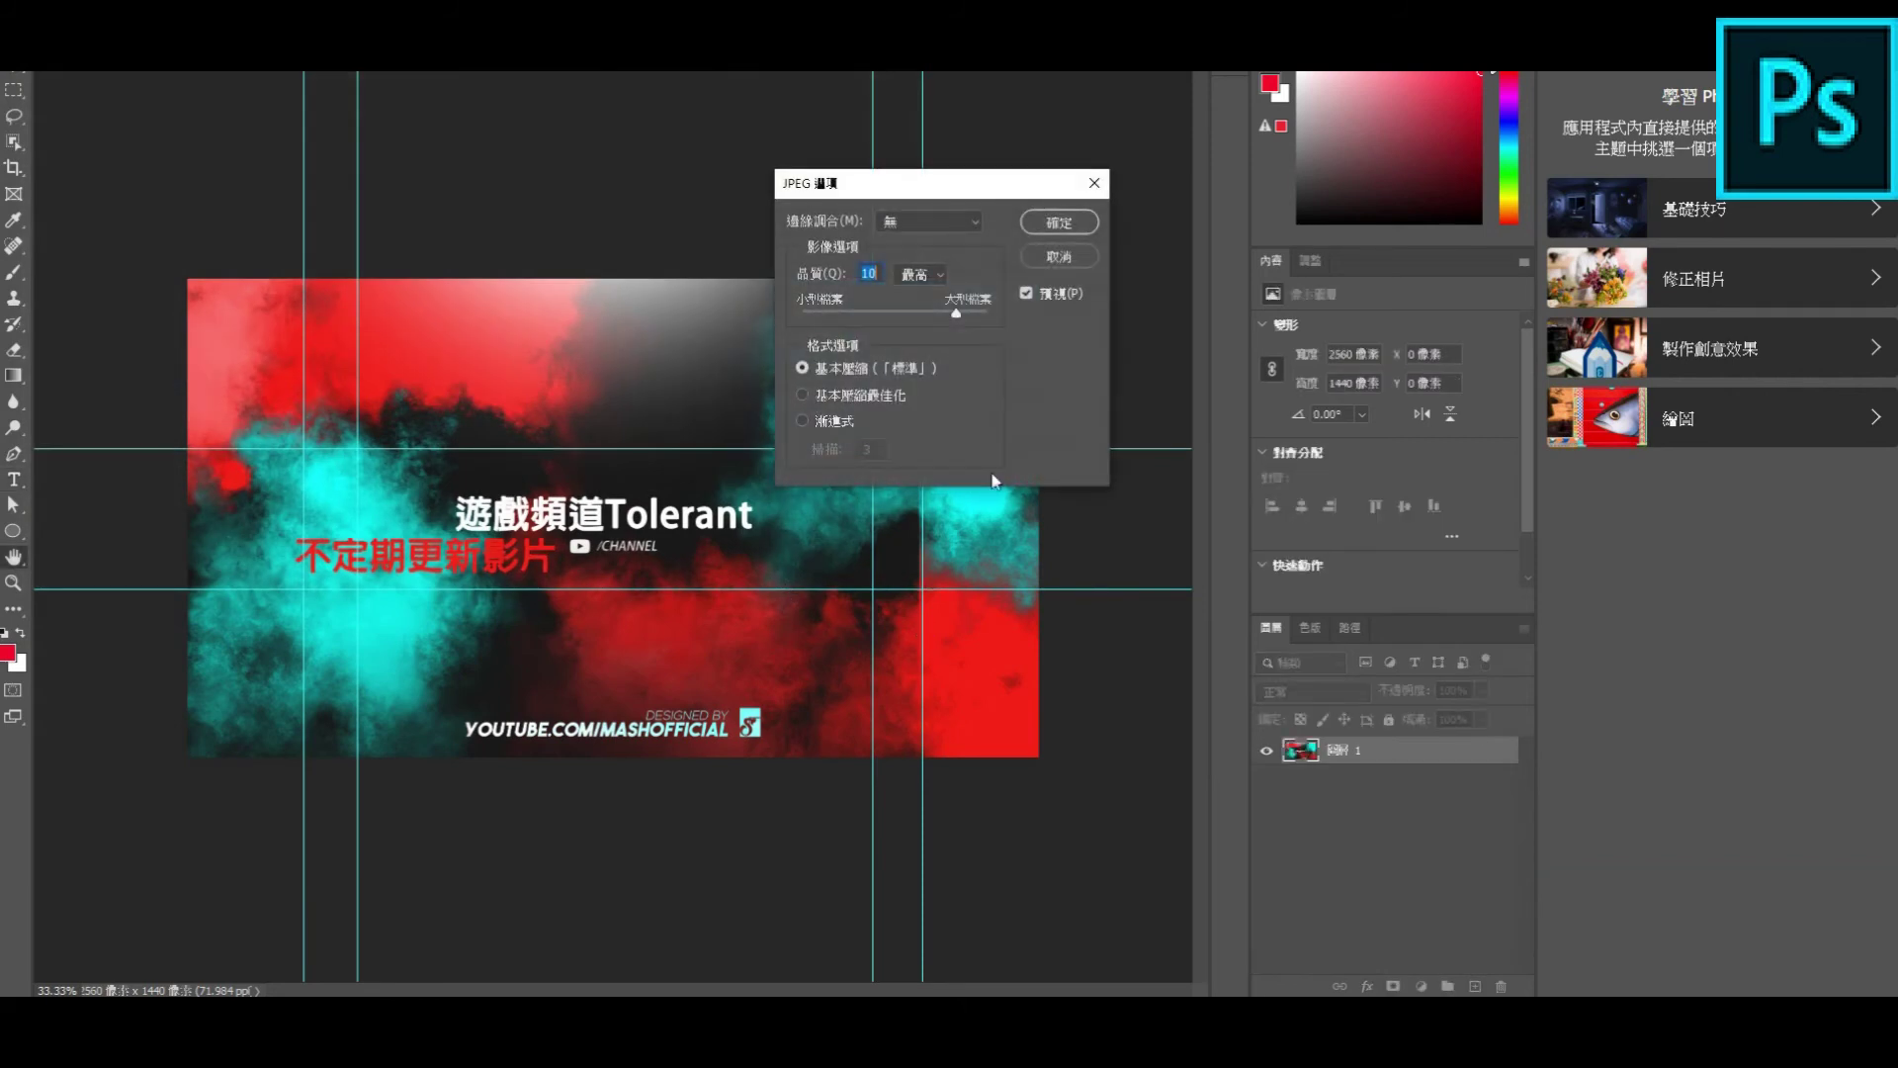
click(1060, 239)
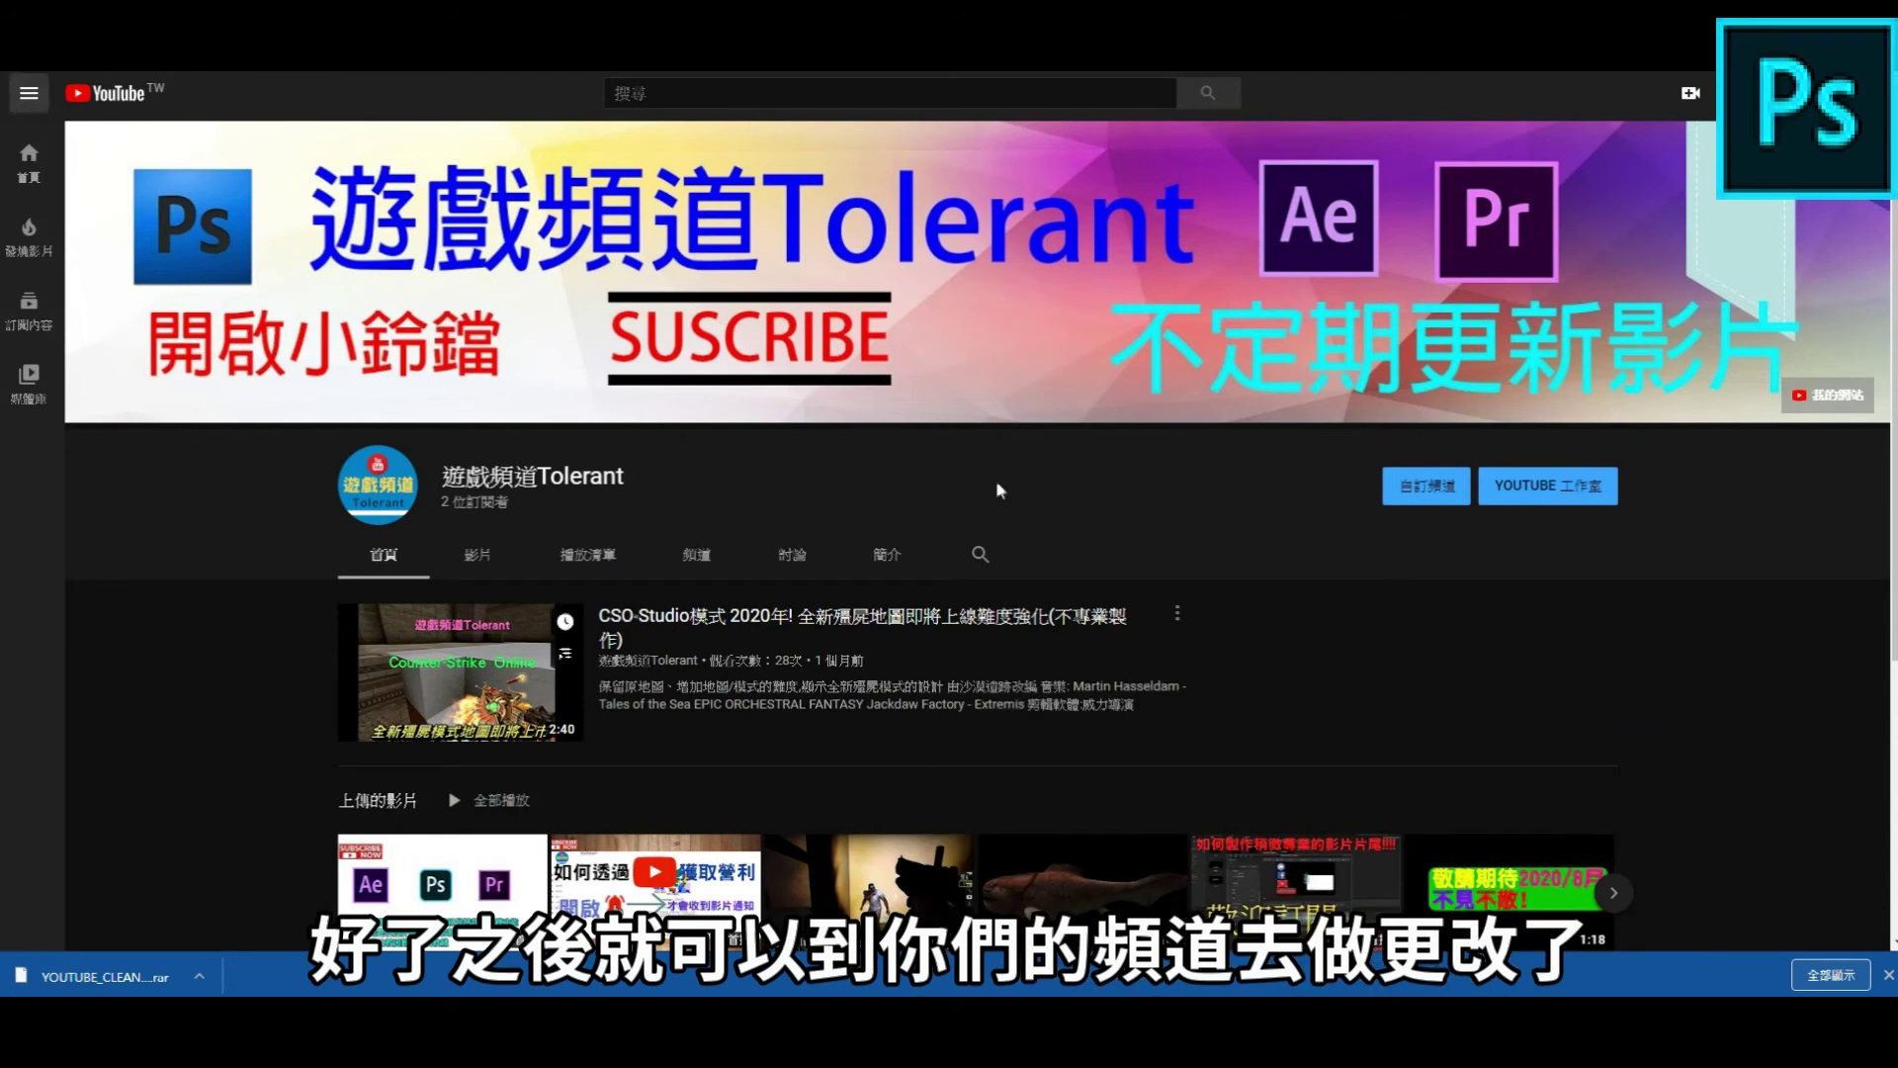
Step: View the YouTube channel art upload window, then cancel it
click(1864, 138)
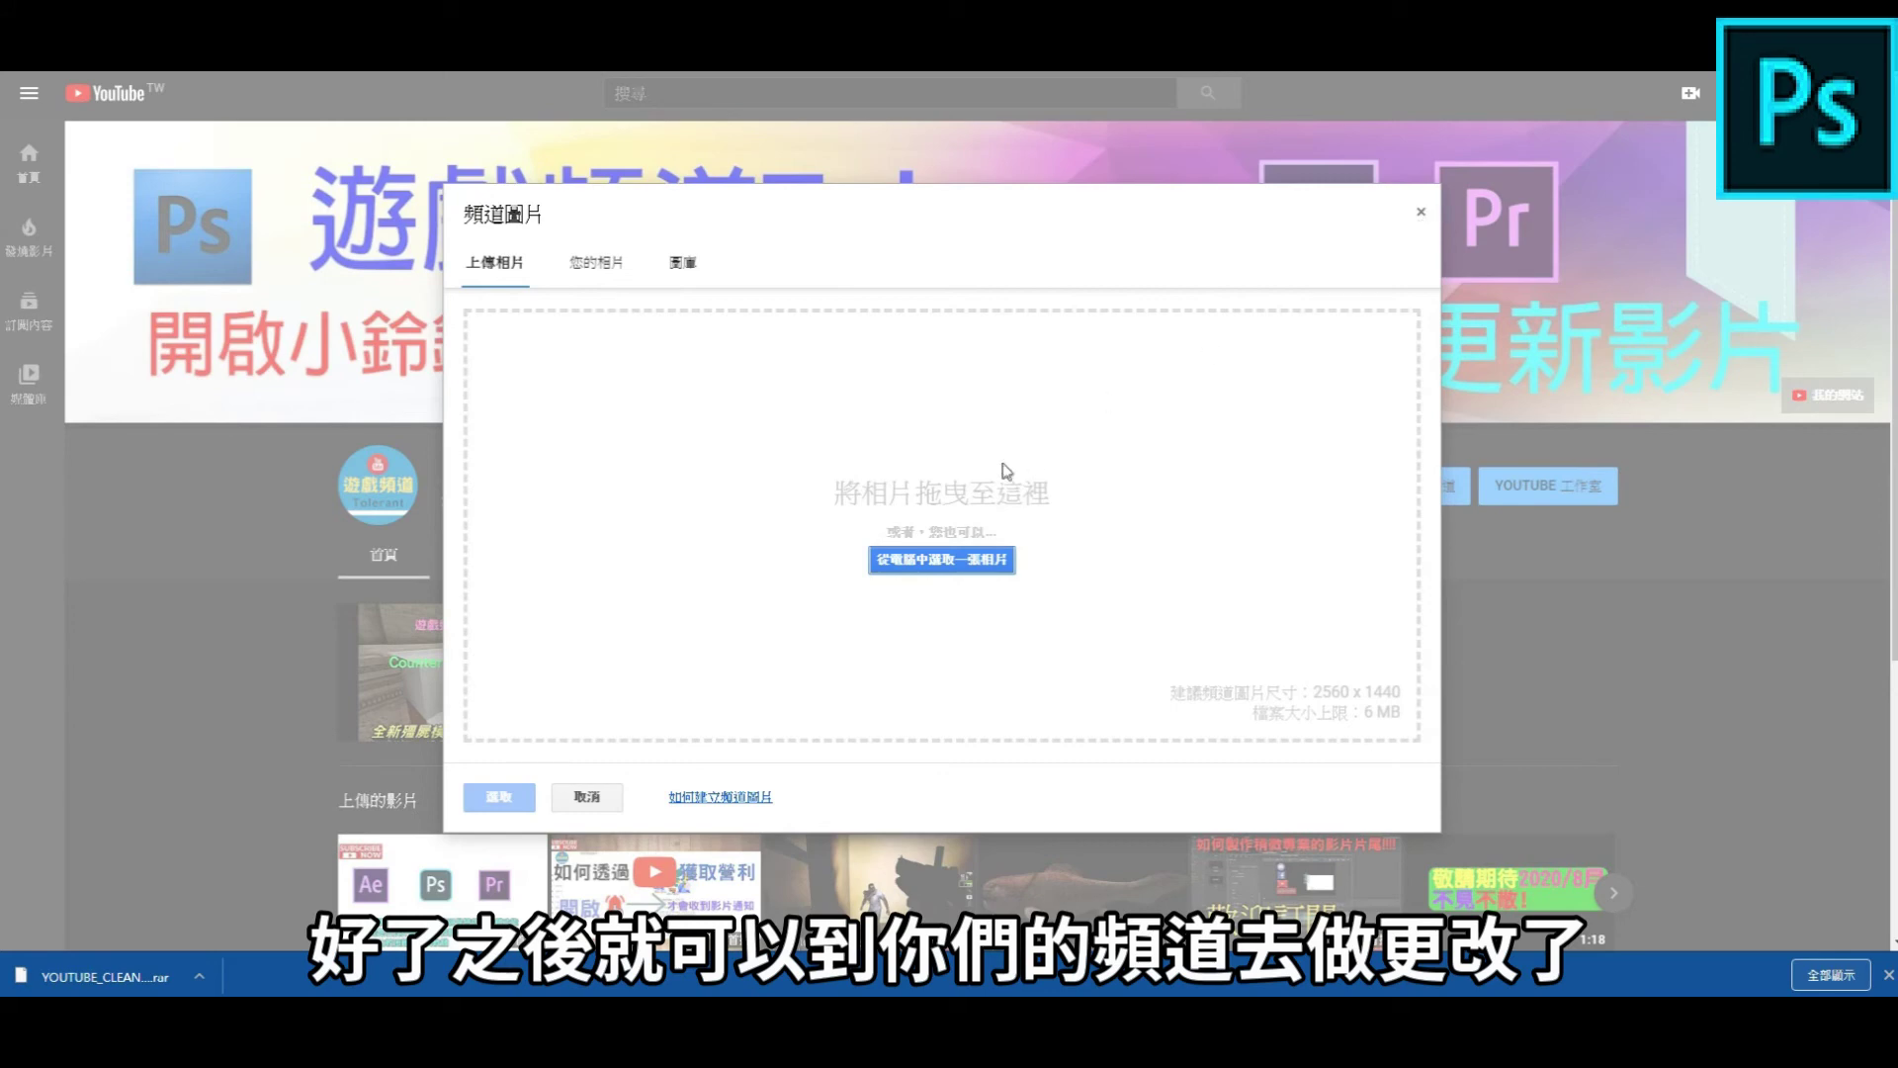
click(1420, 217)
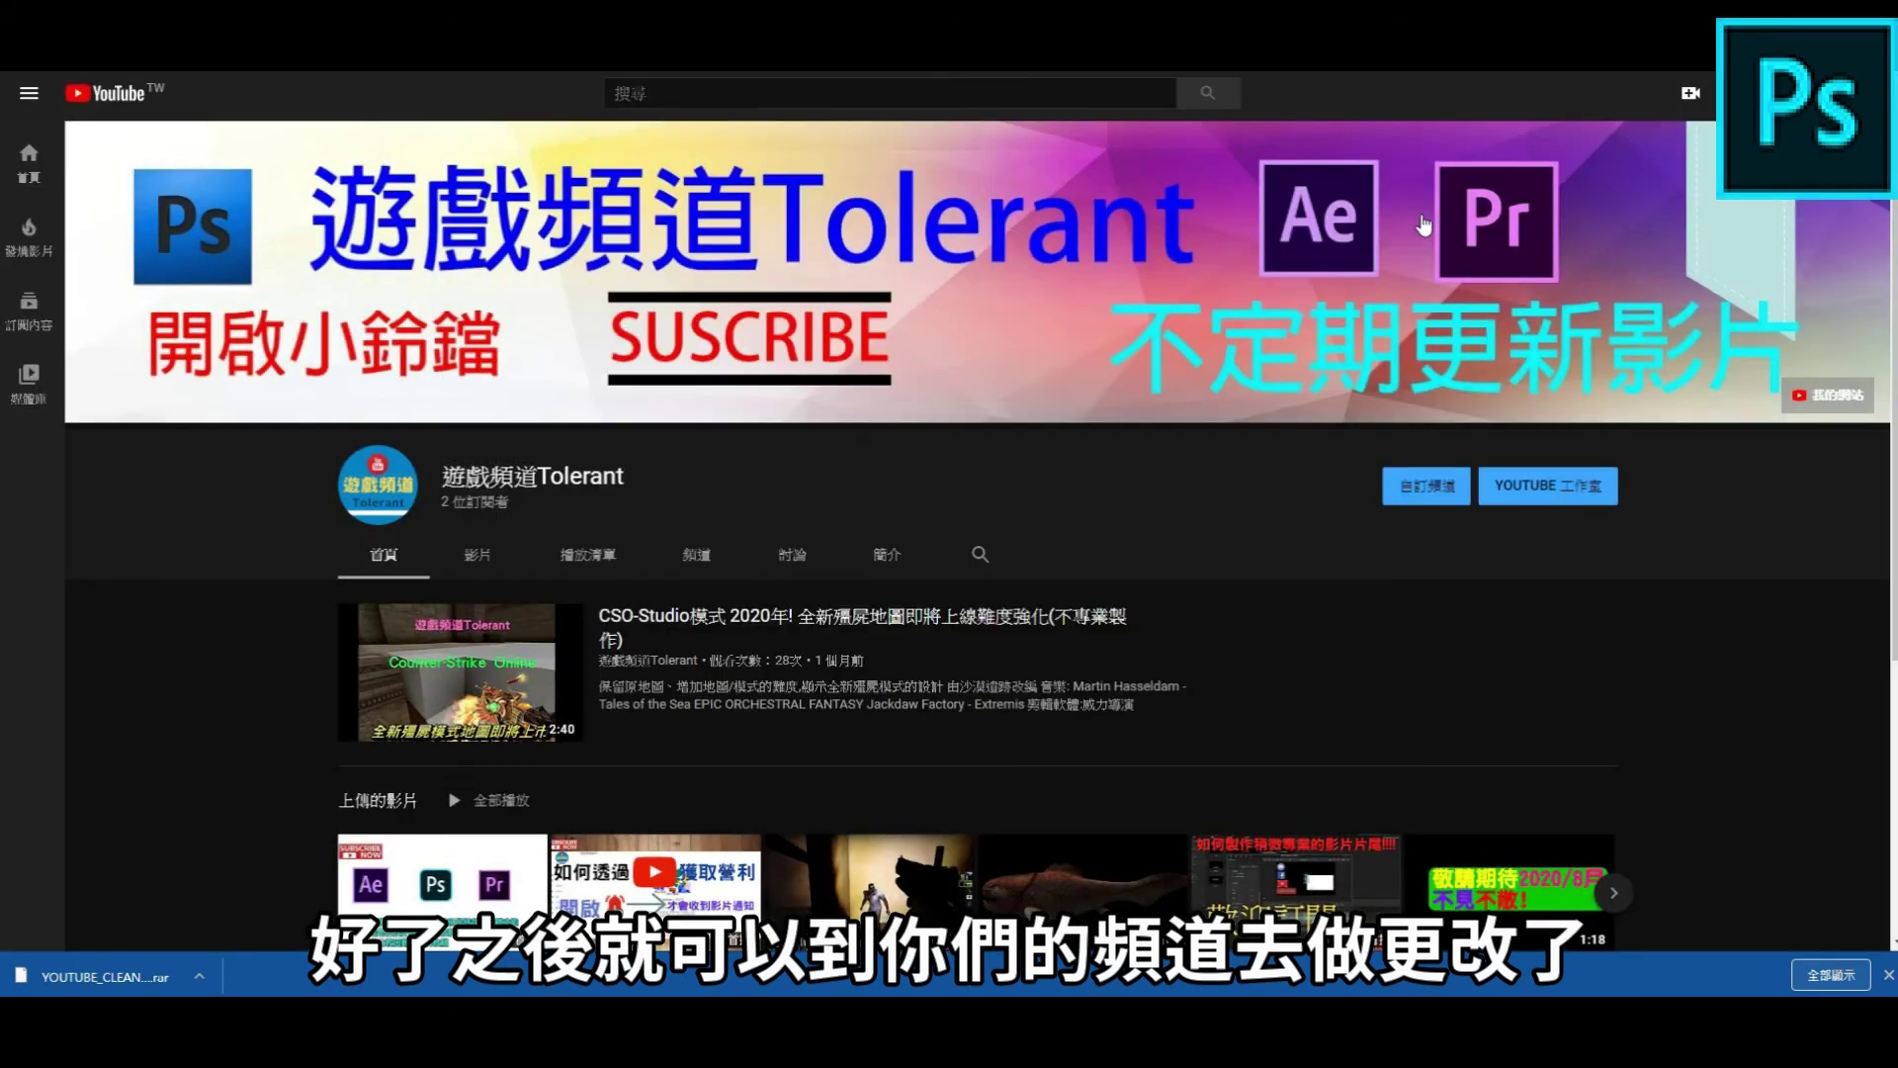